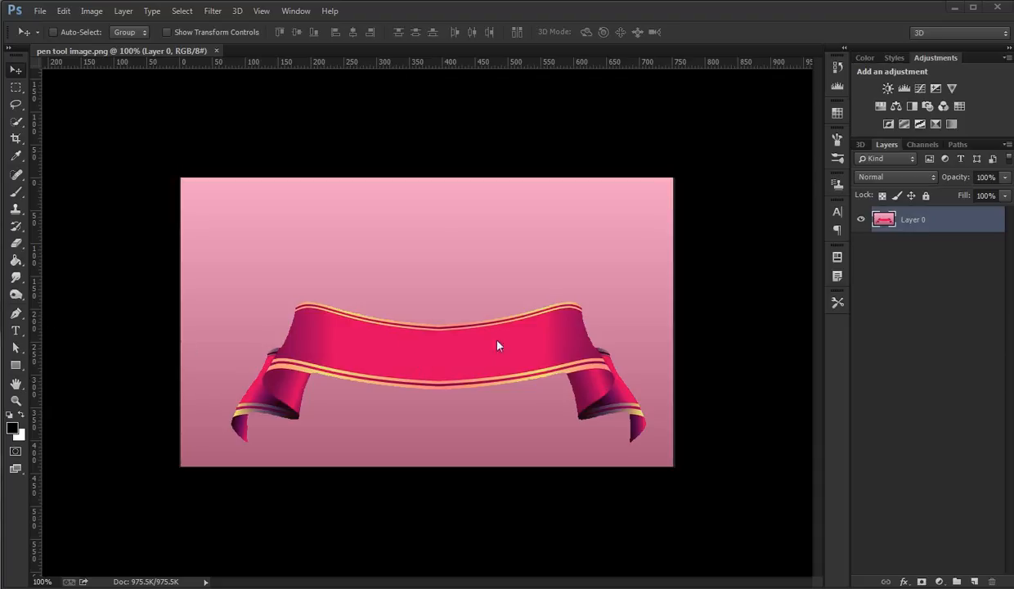
Activate the Pen tool and look through the related pen and anchor point tools in its group
{"action": "left_click", "coordinate": [425, 299]}
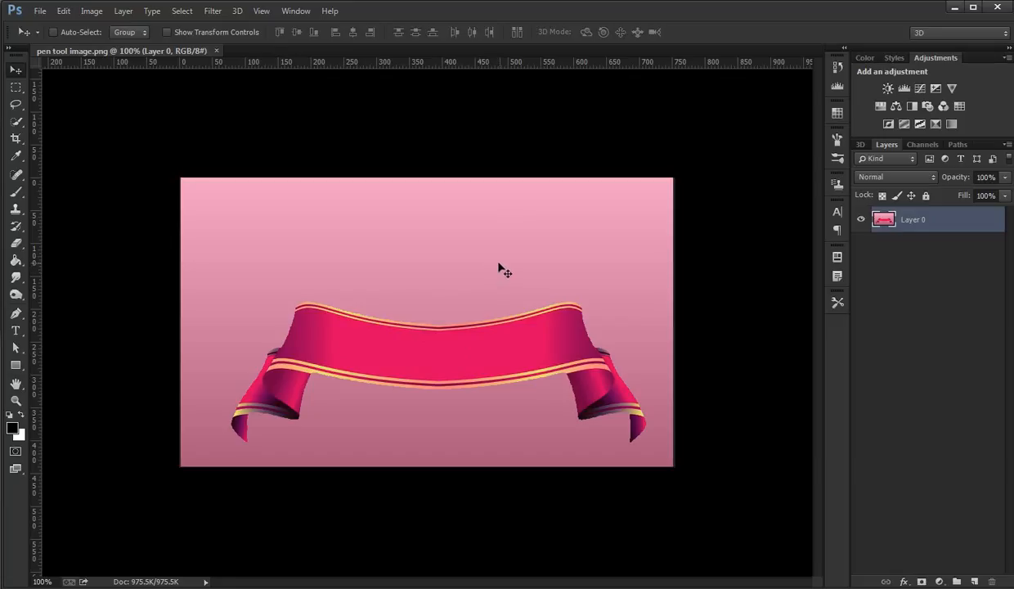
{"action": "key", "text": "p"}
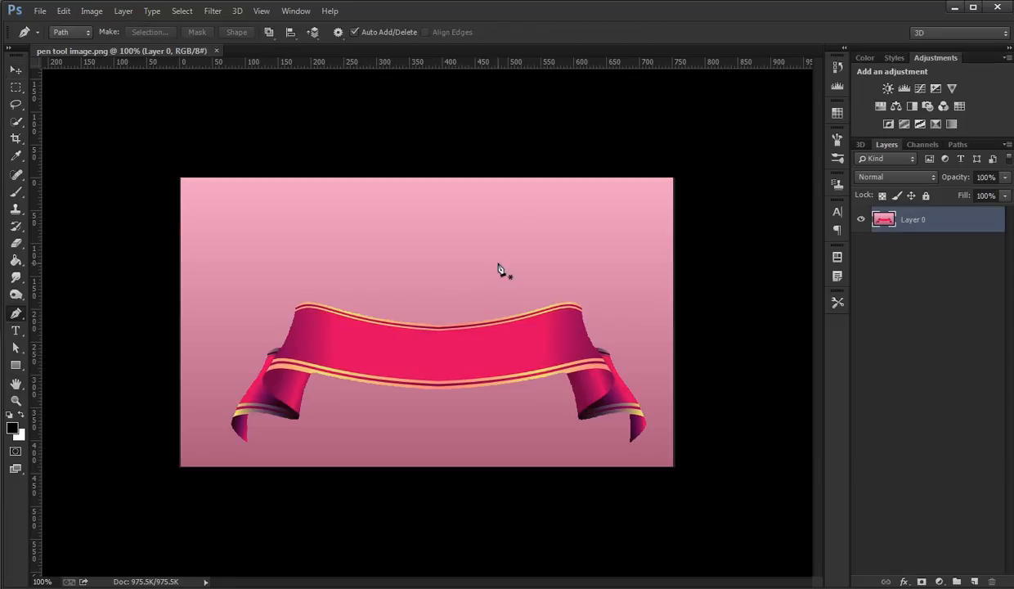
{"action": "right_click", "coordinate": [17, 315]}
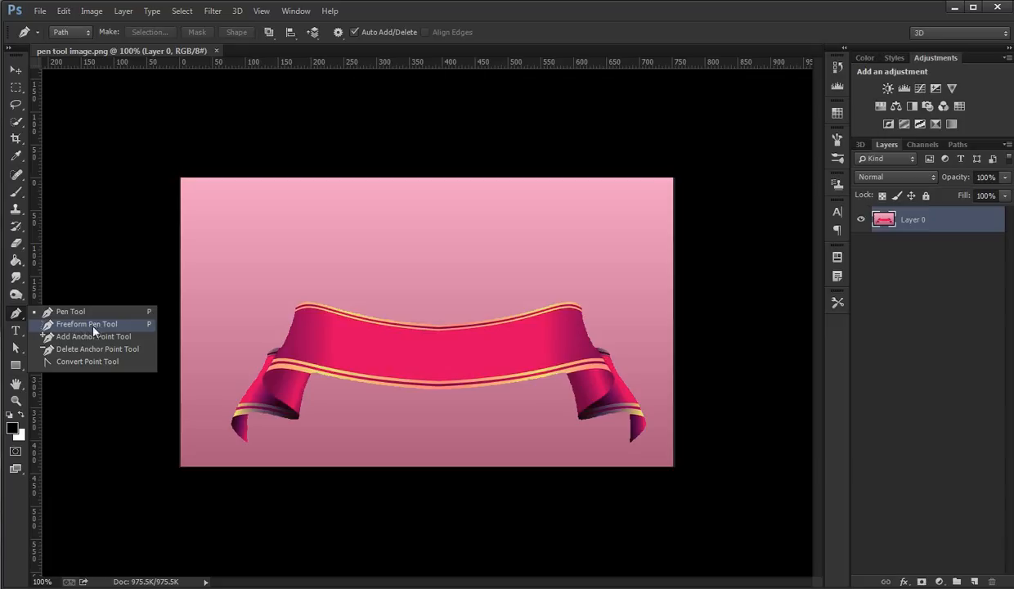
{"action": "left_click", "coordinate": [129, 147]}
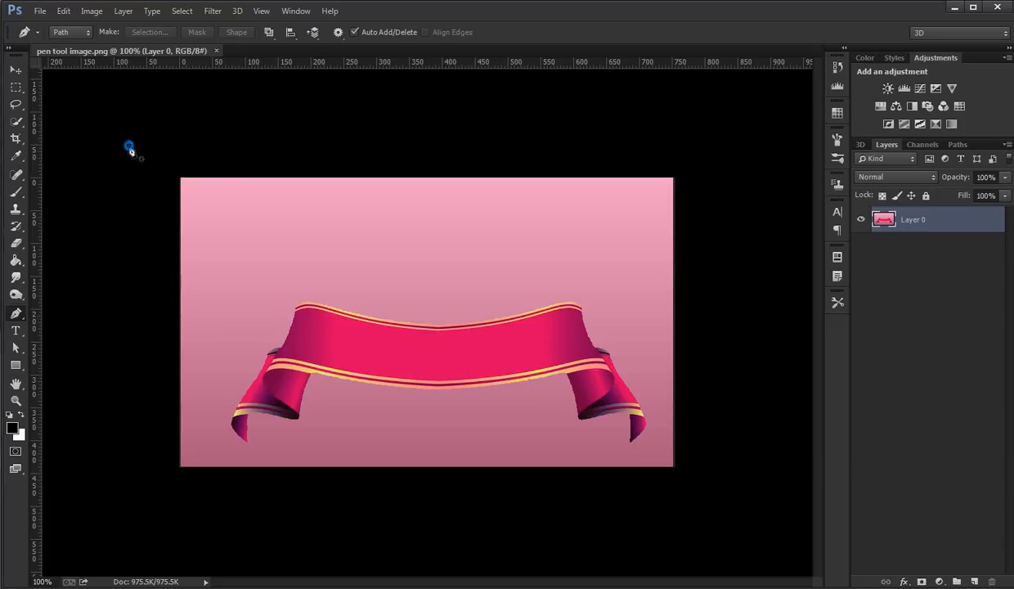
{"action": "right_click", "coordinate": [129, 147]}
{"action": "left_click", "coordinate": [131, 376]}
{"action": "left_click", "coordinate": [296, 308]}
{"action": "left_click_drag", "start_coordinate": [303, 305], "coordinate": [304, 304]}
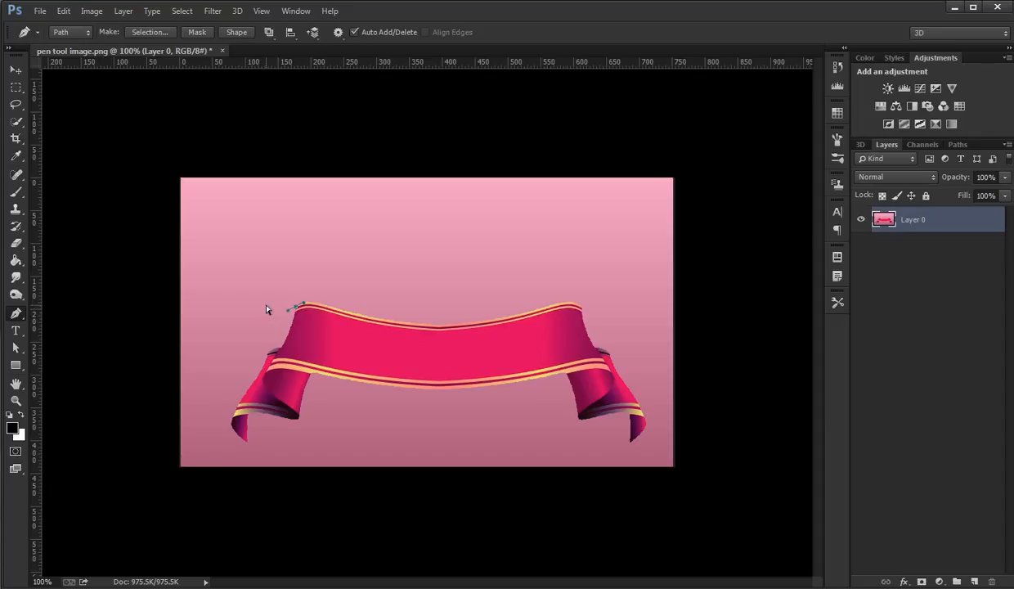
{"action": "key", "text": "ctrl+z"}
Trace the ribbon's upper edge and right tail freehand with the Freeform Pen tool
{"action": "right_click", "coordinate": [15, 313]}
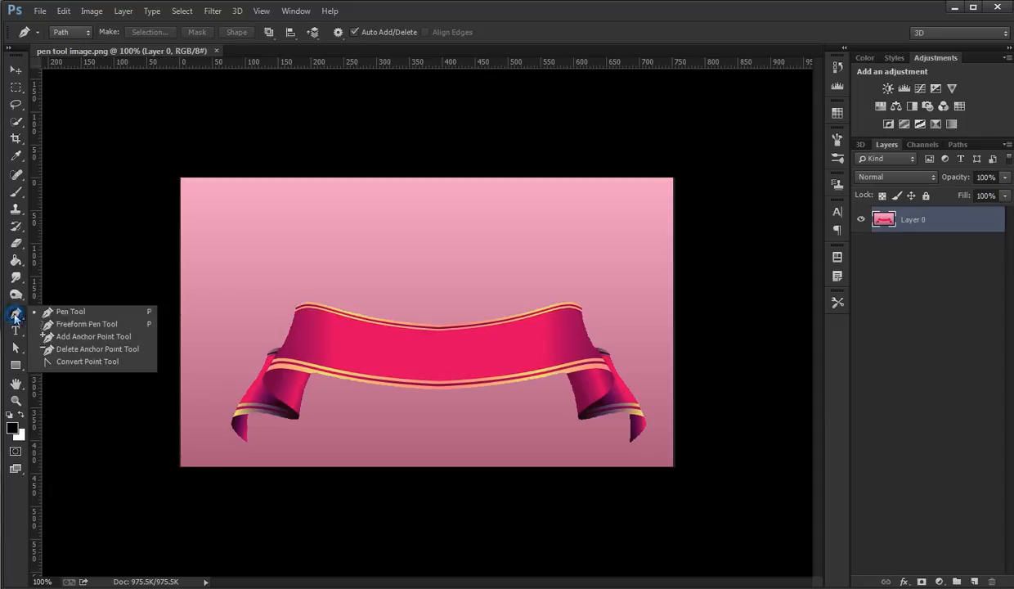
{"action": "left_click", "coordinate": [65, 325]}
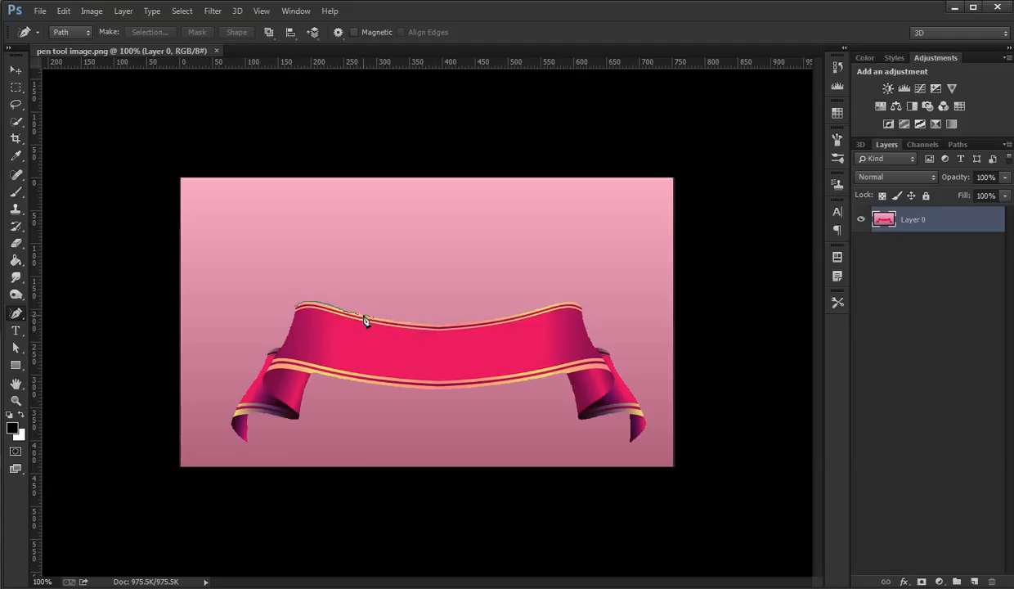
{"action": "mouse_move", "coordinate": [372, 320]}
{"action": "left_mouse_down"}
{"action": "mouse_move", "coordinate": [464, 329]}
{"action": "mouse_move", "coordinate": [584, 308]}
{"action": "mouse_move", "coordinate": [593, 346]}
{"action": "mouse_move", "coordinate": [615, 359]}
{"action": "mouse_move", "coordinate": [646, 417]}
{"action": "mouse_move", "coordinate": [645, 442]}
{"action": "mouse_move", "coordinate": [634, 448]}
{"action": "mouse_move", "coordinate": [633, 423]}
{"action": "mouse_move", "coordinate": [585, 428]}
{"action": "mouse_move", "coordinate": [569, 381]}
{"action": "left_mouse_up"}
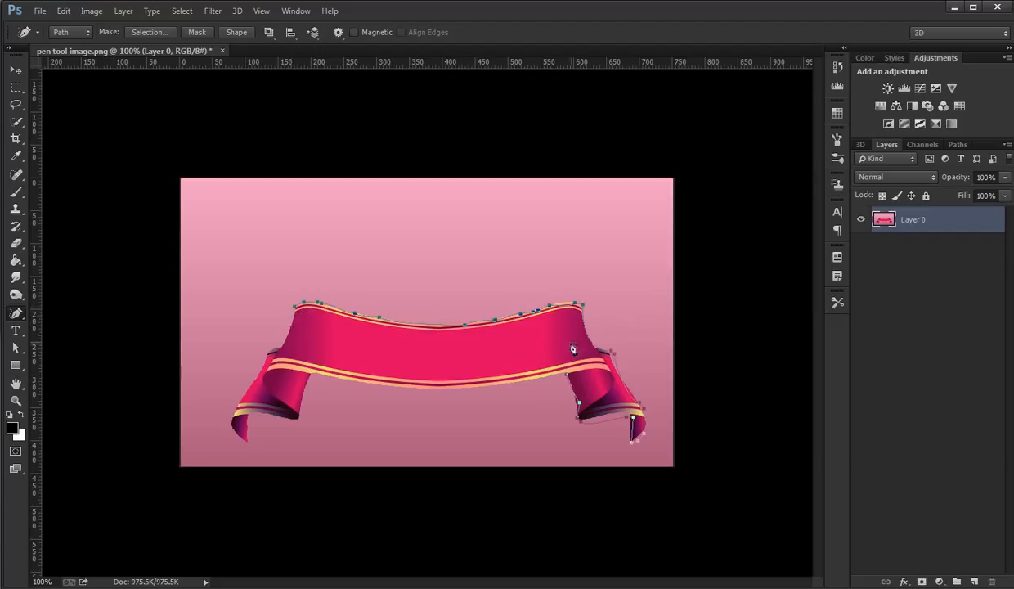
Delete the work path created by the freehand trace
{"action": "left_click", "coordinate": [876, 376]}
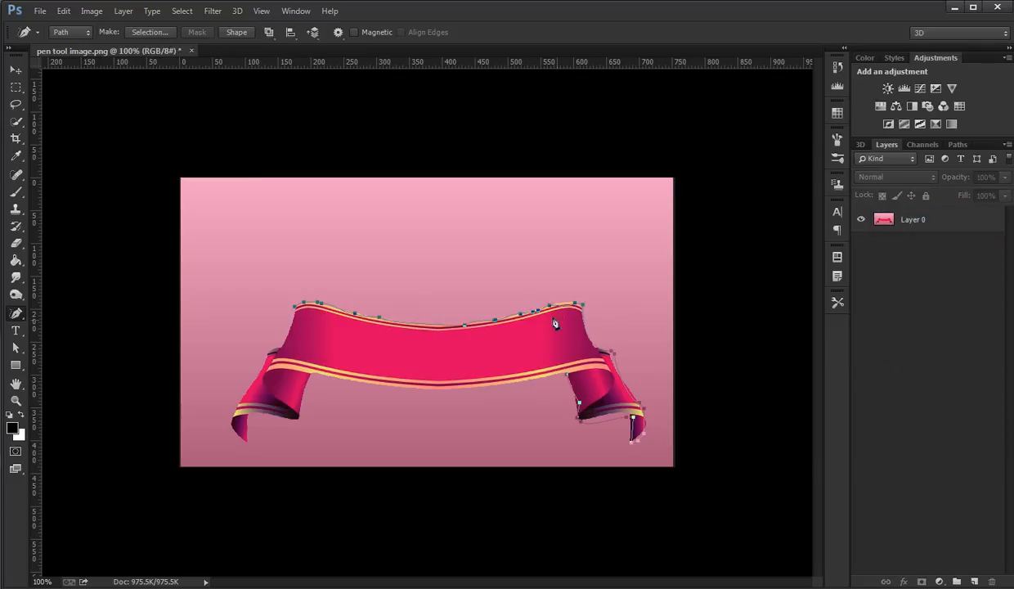
{"action": "left_click", "coordinate": [957, 145]}
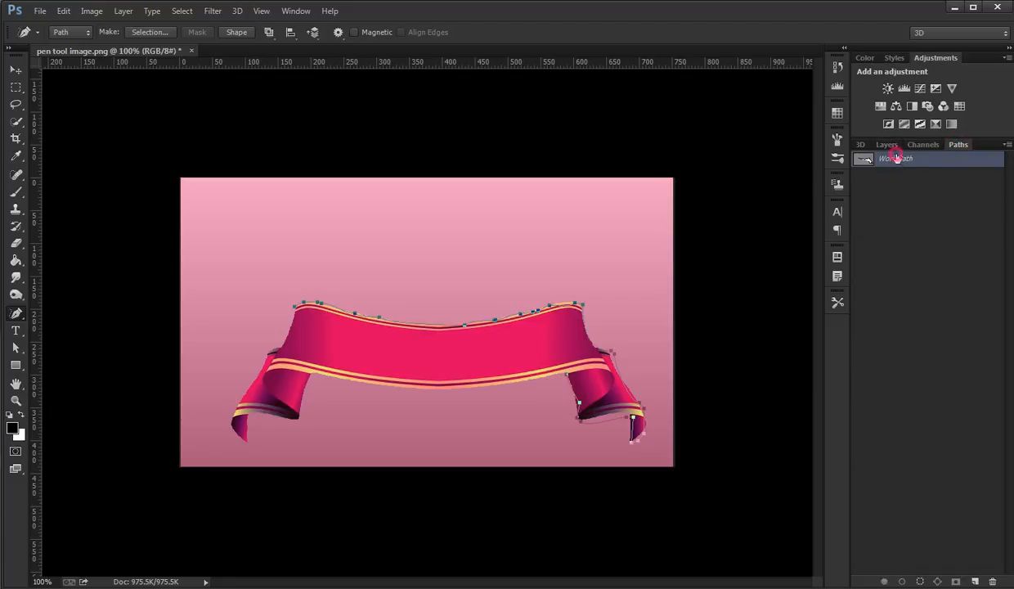
{"action": "left_click_drag", "start_coordinate": [895, 160], "coordinate": [994, 581]}
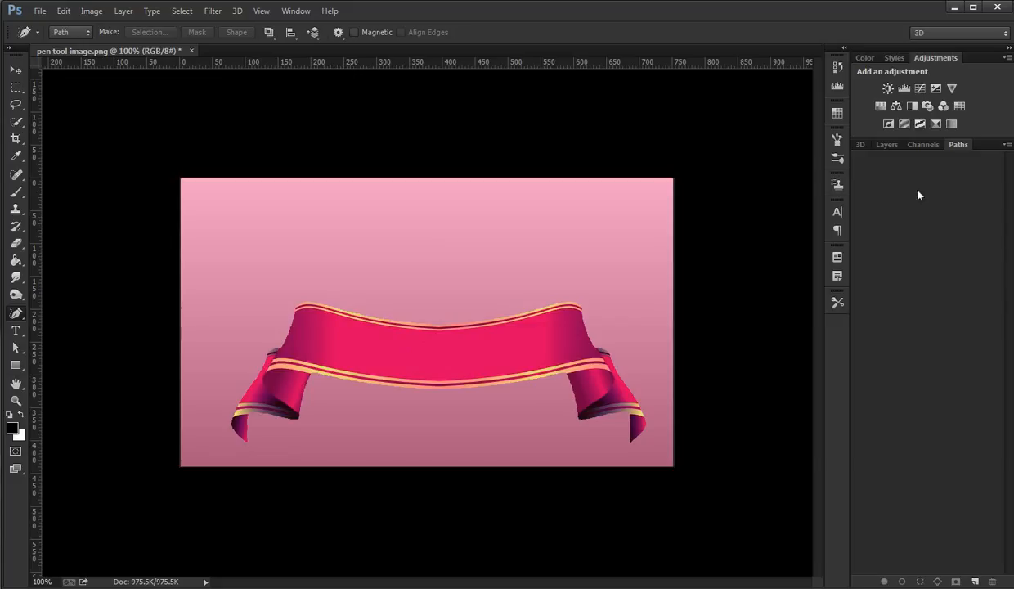
Start a new Pen tool path along the ribbon's upper edge, from its upper left corner to its upper right corner
{"action": "right_click", "coordinate": [17, 316]}
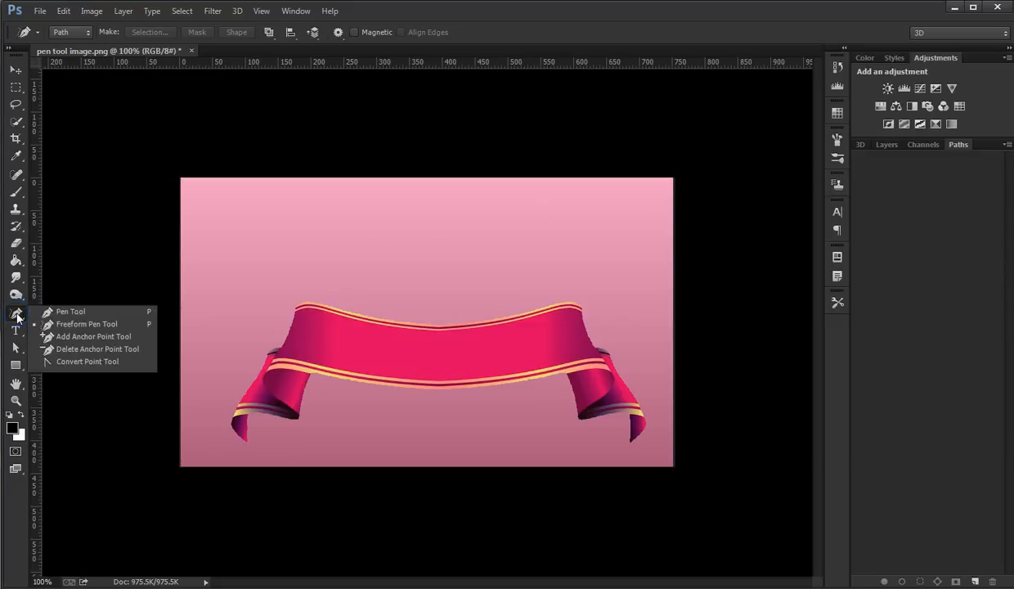
{"action": "left_click", "coordinate": [70, 313]}
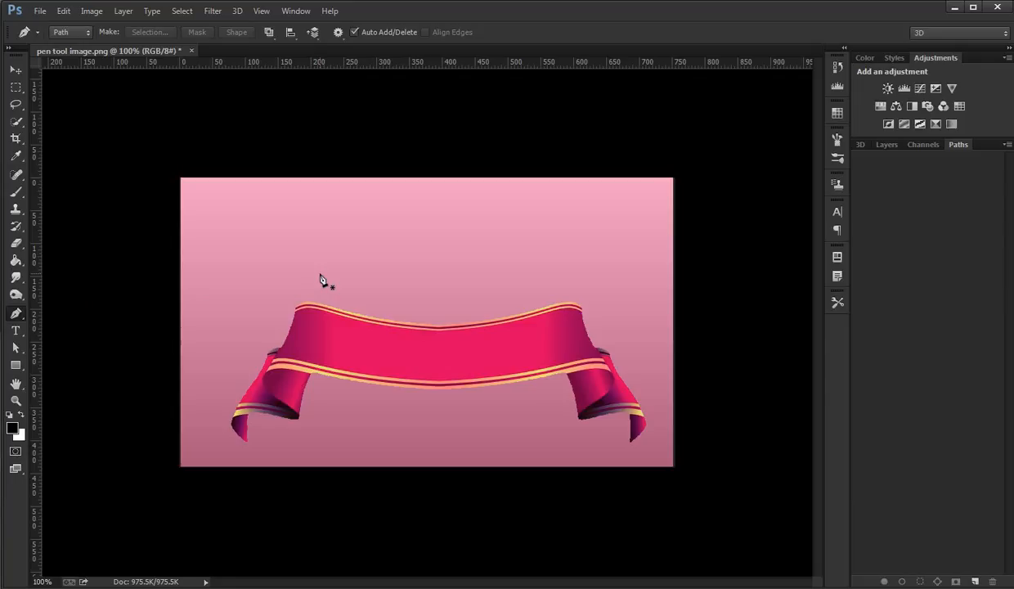
{"action": "left_click", "coordinate": [296, 311]}
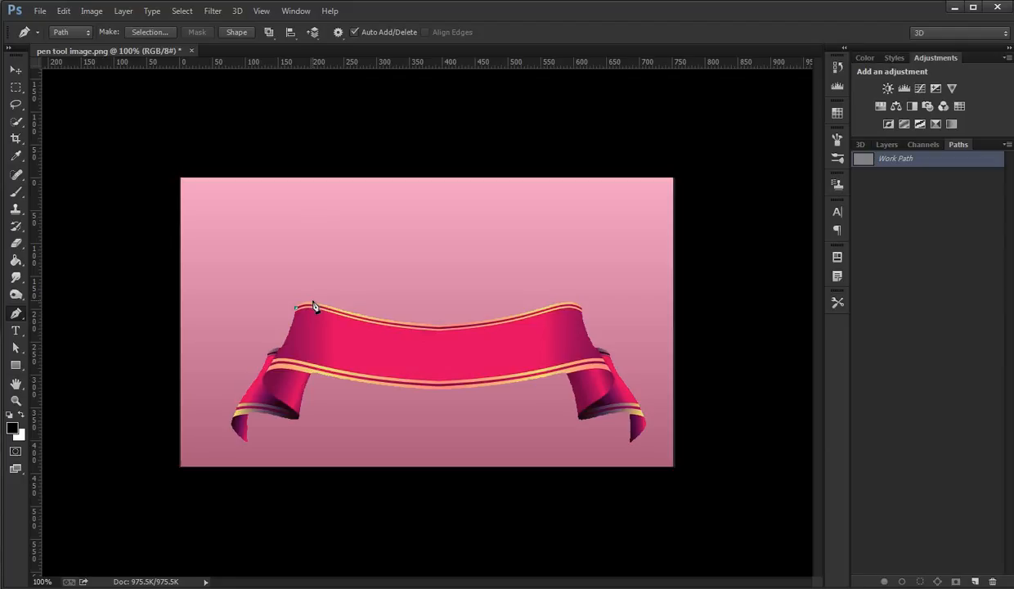
{"action": "left_click_drag", "start_coordinate": [309, 302], "coordinate": [310, 338]}
{"action": "left_click_drag", "start_coordinate": [573, 306], "coordinate": [604, 309]}
{"action": "left_click", "coordinate": [583, 309]}
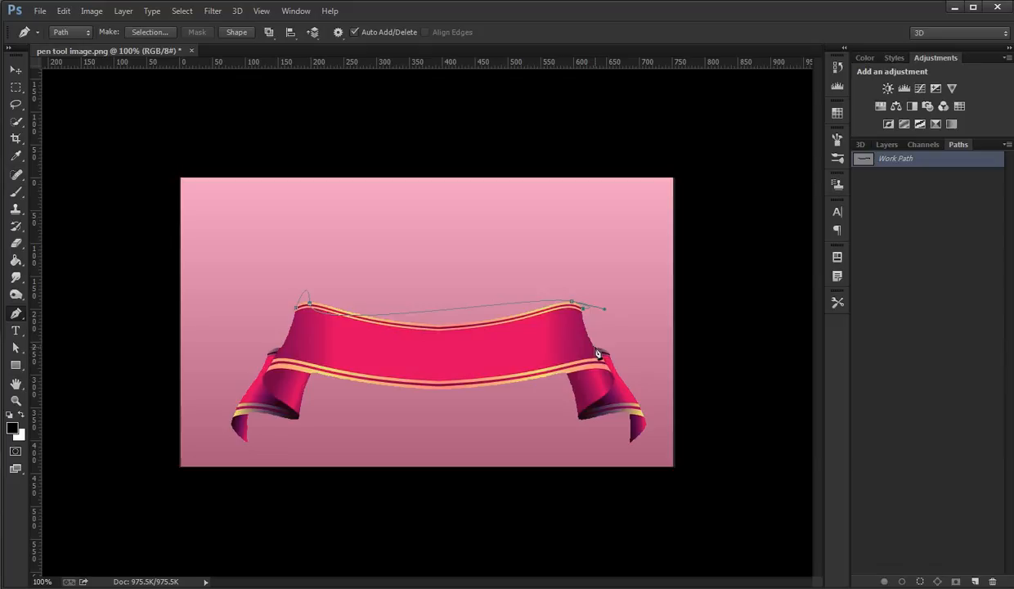
Continue the path around the right tail and along the lower edge to the left tail, and save it as Path 1
{"action": "left_click", "coordinate": [595, 349]}
{"action": "left_click_drag", "start_coordinate": [596, 349], "coordinate": [614, 359]}
{"action": "left_click_drag", "start_coordinate": [647, 423], "coordinate": [650, 432]}
{"action": "left_click_drag", "start_coordinate": [652, 432], "coordinate": [570, 413]}
{"action": "left_click", "coordinate": [580, 419]}
{"action": "mouse_move", "coordinate": [309, 373]}
{"action": "left_mouse_down"}
{"action": "mouse_move", "coordinate": [292, 368]}
{"action": "mouse_move", "coordinate": [294, 348]}
{"action": "mouse_move", "coordinate": [318, 342]}
{"action": "mouse_move", "coordinate": [309, 336]}
{"action": "mouse_move", "coordinate": [305, 357]}
{"action": "left_mouse_up"}
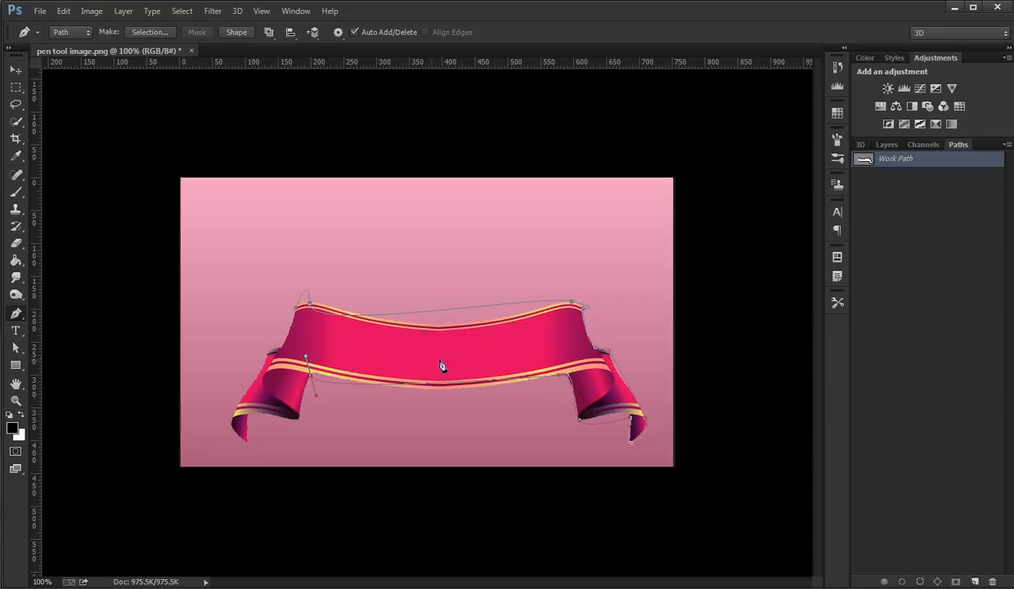
{"action": "double_click", "coordinate": [902, 161]}
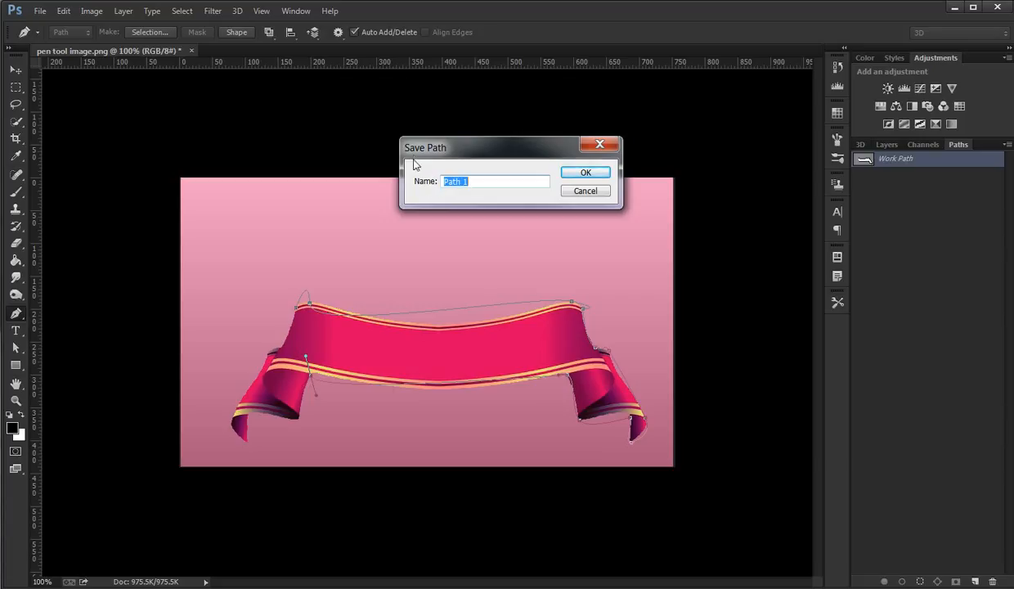
{"action": "left_click", "coordinate": [579, 174]}
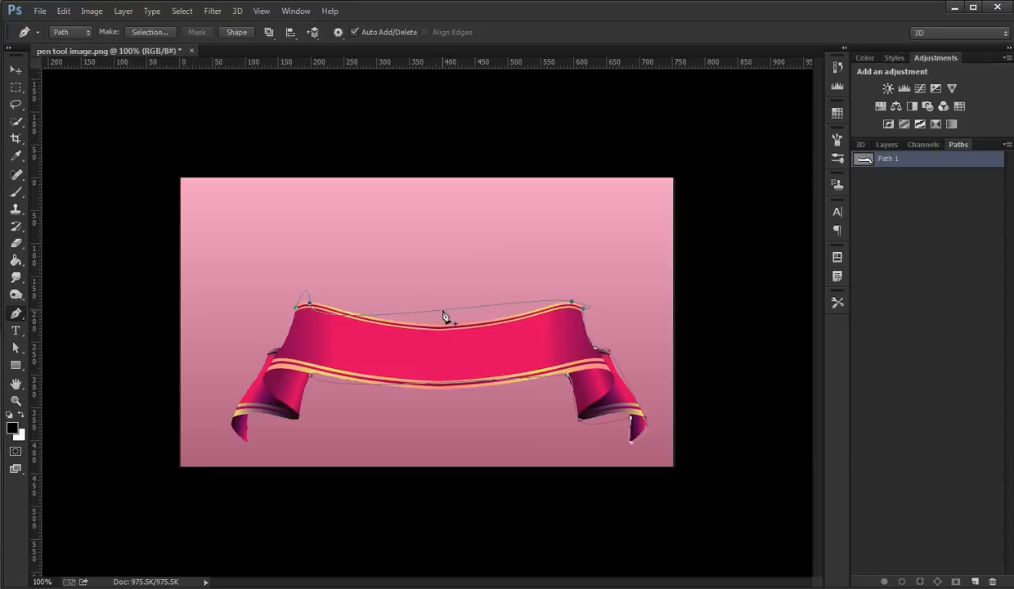
Add an anchor point midway along the lower edge and continue the path around the ribbon's left tail
{"action": "left_click_drag", "start_coordinate": [443, 311], "coordinate": [479, 311]}
{"action": "left_click", "coordinate": [442, 385]}
{"action": "left_click", "coordinate": [313, 383]}
{"action": "left_click", "coordinate": [299, 419]}
{"action": "mouse_move", "coordinate": [247, 416]}
{"action": "left_mouse_down"}
{"action": "mouse_move", "coordinate": [236, 414]}
{"action": "mouse_move", "coordinate": [239, 430]}
{"action": "left_mouse_up"}
{"action": "left_click", "coordinate": [247, 440]}
{"action": "left_click_drag", "start_coordinate": [234, 420], "coordinate": [237, 411]}
{"action": "left_click_drag", "start_coordinate": [264, 354], "coordinate": [268, 350]}
Add an anchor point midway along the upper segment, pull it down onto the ribbon's edge and adjust its handle
{"action": "left_click", "coordinate": [442, 311]}
{"action": "mouse_move", "coordinate": [441, 312]}
{"action": "left_mouse_down"}
{"action": "mouse_move", "coordinate": [443, 322]}
{"action": "mouse_move", "coordinate": [443, 312]}
{"action": "left_mouse_up"}
{"action": "left_click", "coordinate": [442, 309]}
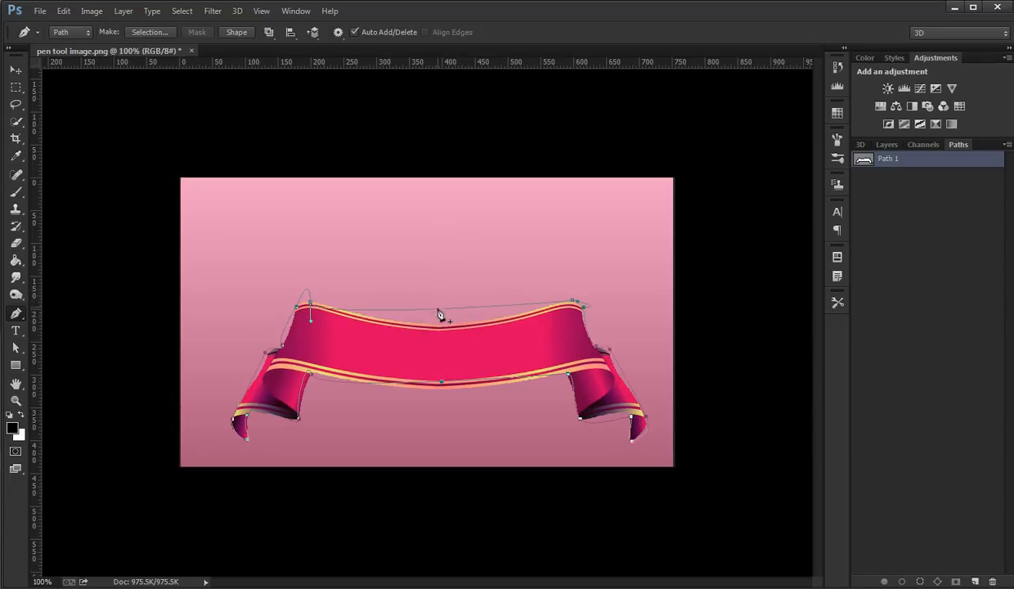
{"action": "left_click_drag", "start_coordinate": [439, 315], "coordinate": [439, 329]}
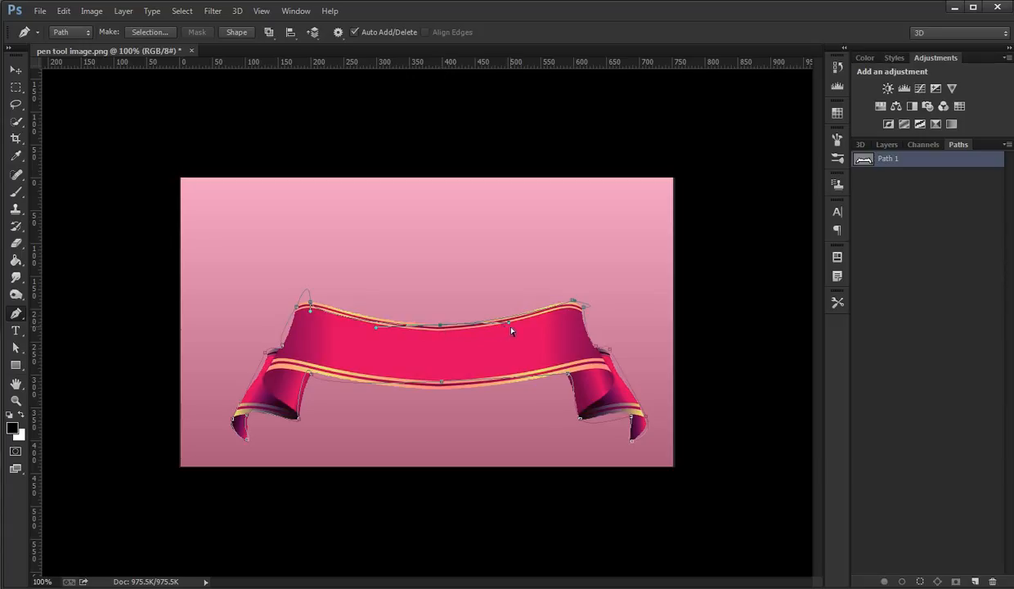
{"action": "mouse_move", "coordinate": [510, 328]}
{"action": "left_mouse_down"}
{"action": "mouse_move", "coordinate": [528, 301]}
{"action": "mouse_move", "coordinate": [495, 328]}
{"action": "left_mouse_up"}
Reshape the path along the right tail's inner edge using the curve and the handles of its lower corner anchor
{"action": "left_click", "coordinate": [443, 382]}
{"action": "left_click", "coordinate": [610, 350]}
{"action": "left_click", "coordinate": [632, 417]}
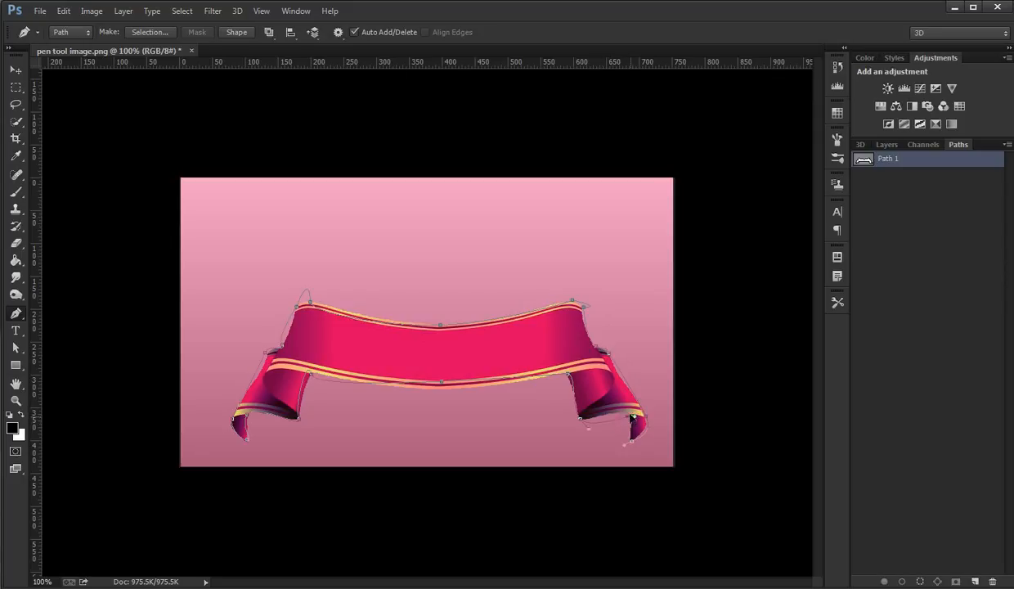
{"action": "left_click", "coordinate": [15, 400]}
{"action": "left_click", "coordinate": [609, 401], "text": "alt"}
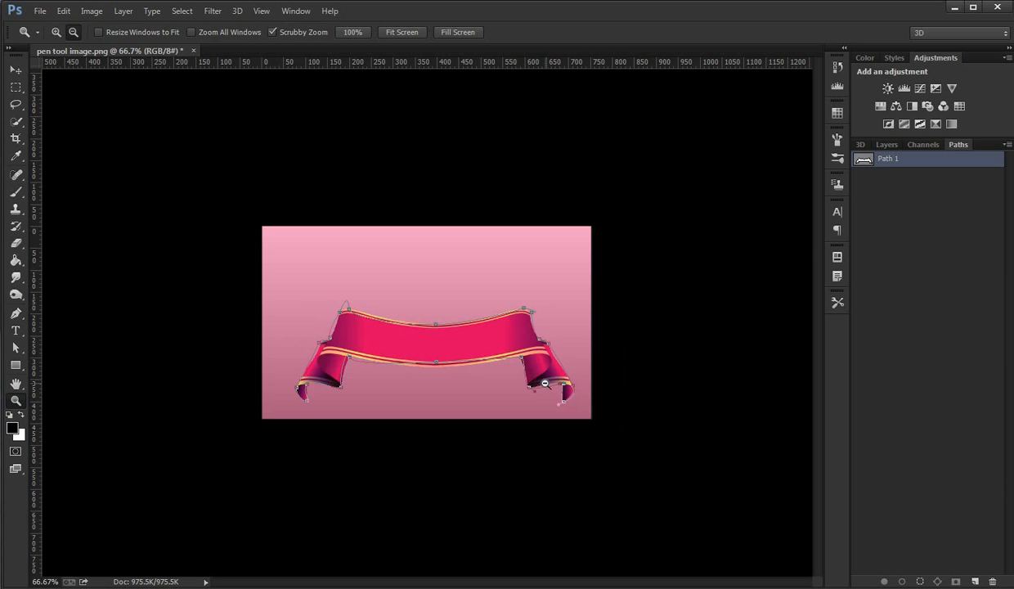
{"action": "left_click_drag", "start_coordinate": [530, 371], "coordinate": [608, 401]}
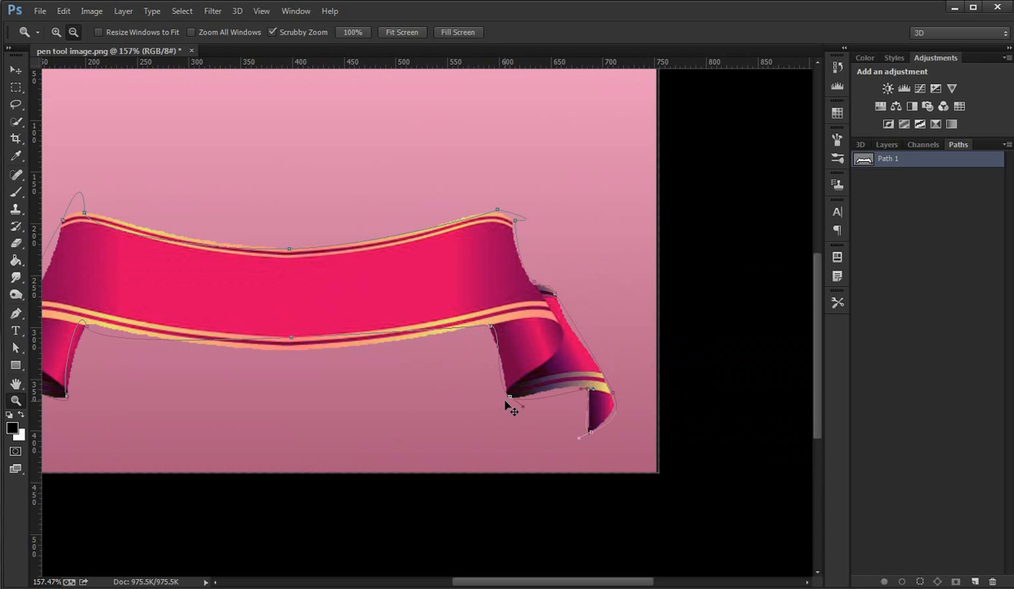
{"action": "left_click_drag", "start_coordinate": [509, 404], "coordinate": [572, 411]}
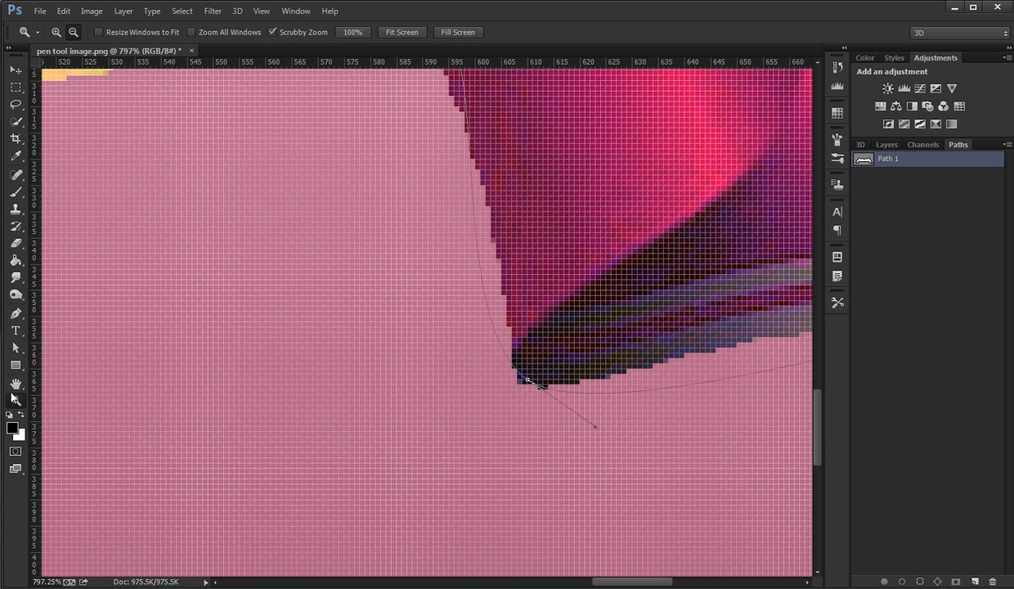
{"action": "left_click", "coordinate": [15, 313]}
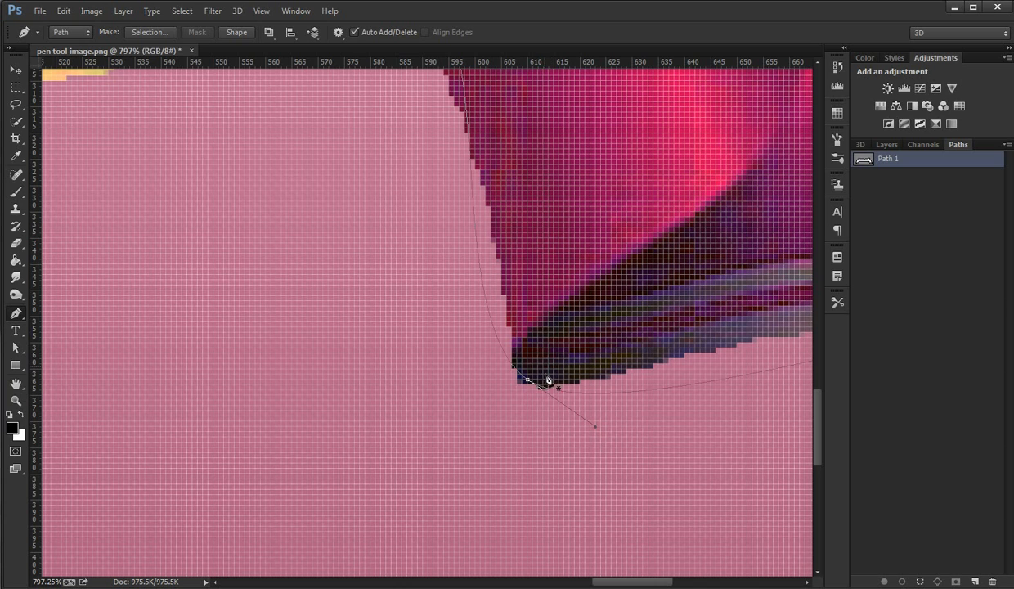
{"action": "scroll", "coordinate": [512, 315], "scroll_direction": "up", "scroll_amount": 3}
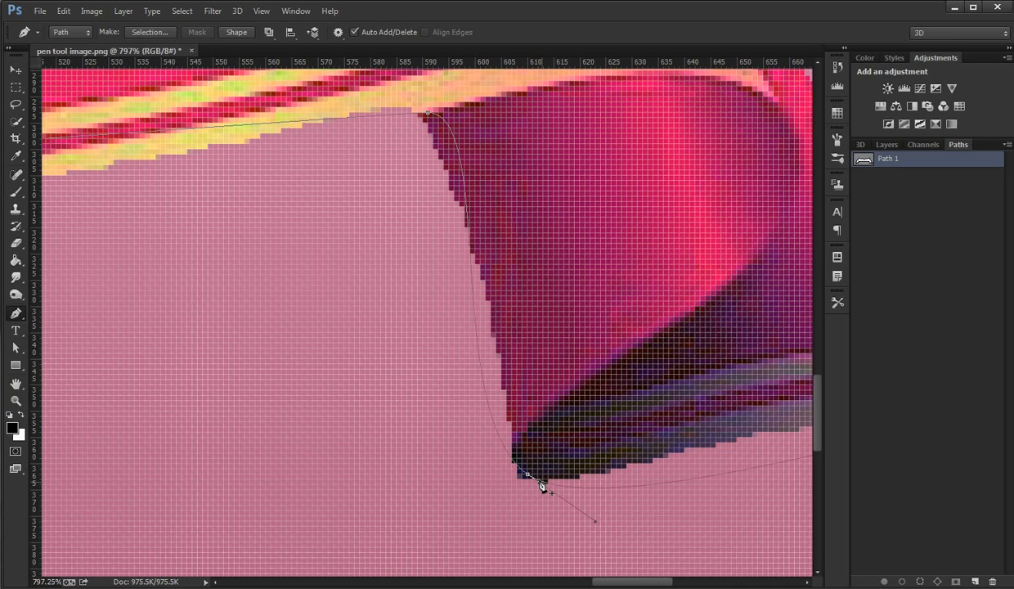
{"action": "left_click", "coordinate": [478, 356], "text": "ctrl"}
{"action": "left_click_drag", "start_coordinate": [478, 356], "coordinate": [446, 362]}
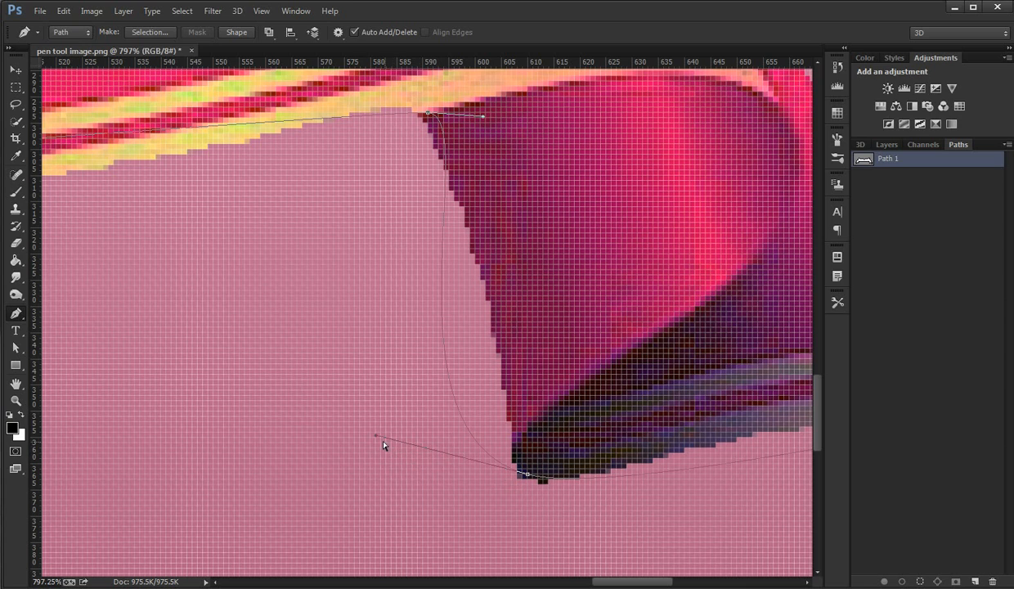
{"action": "left_click_drag", "start_coordinate": [384, 445], "coordinate": [510, 389]}
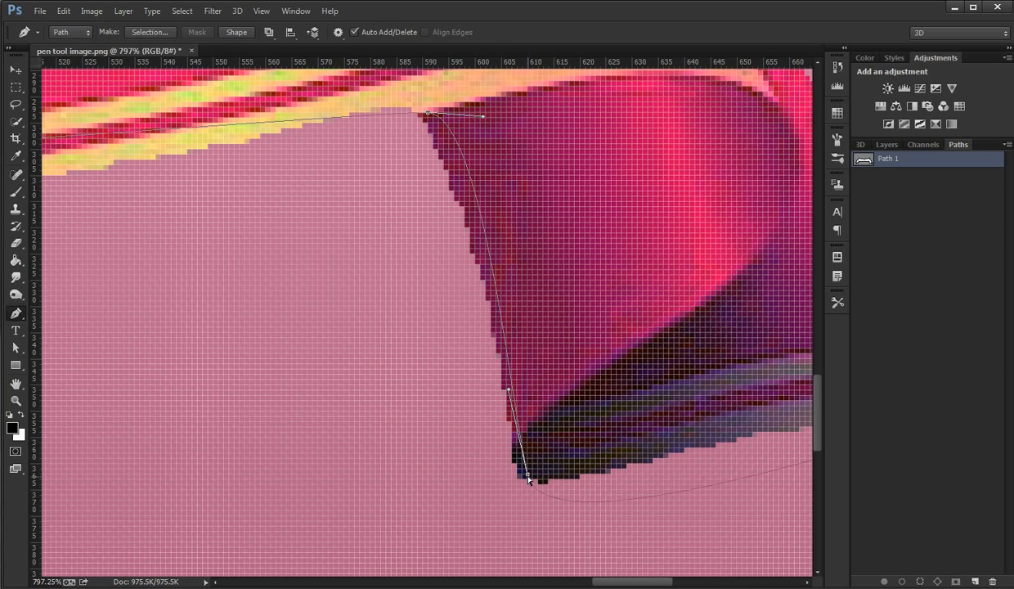
Move the anchor at the right tail's lower inner corner onto the ribbon's tip and realign both of its handles
{"action": "left_click_drag", "start_coordinate": [527, 476], "coordinate": [547, 520]}
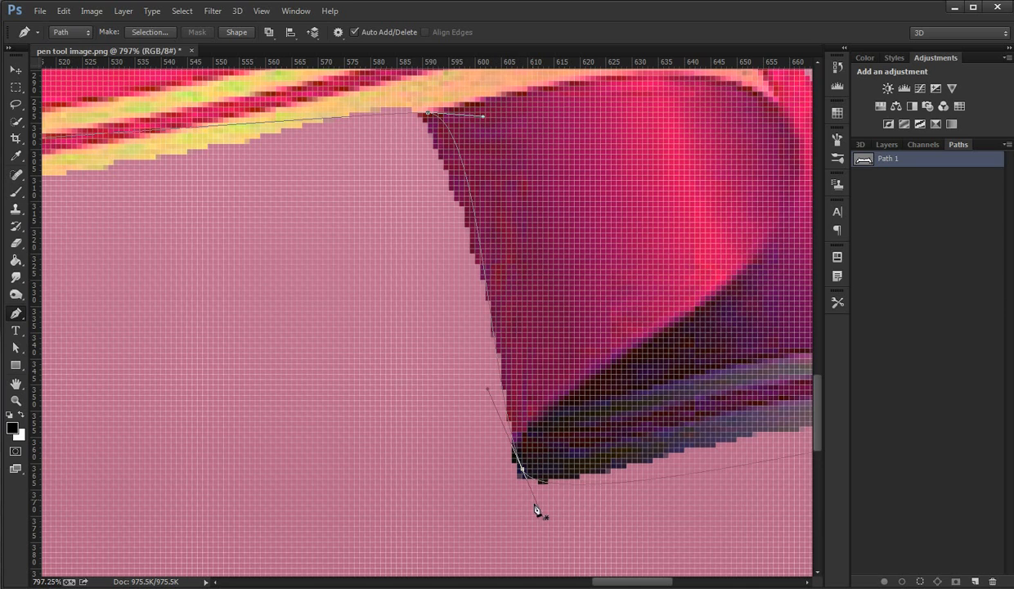
{"action": "left_click_drag", "start_coordinate": [547, 523], "coordinate": [521, 498]}
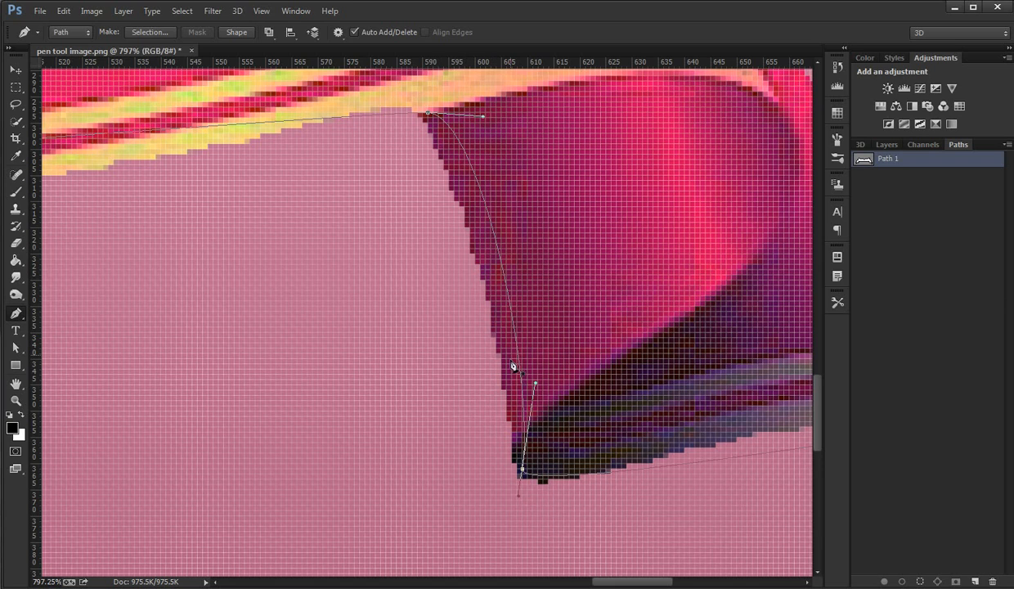
{"action": "left_click_drag", "start_coordinate": [523, 472], "coordinate": [518, 476]}
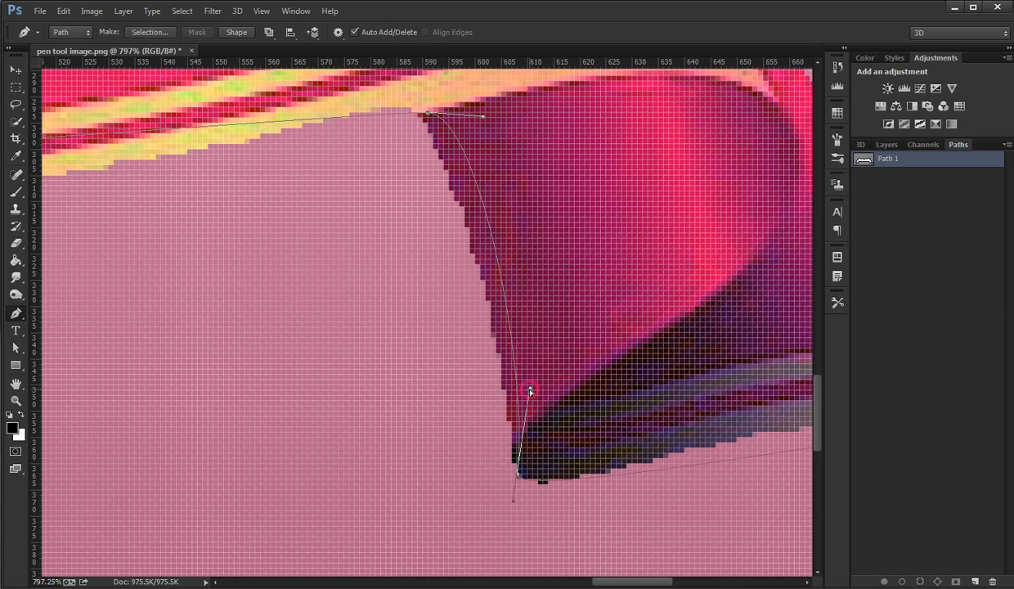
{"action": "left_click_drag", "start_coordinate": [530, 392], "coordinate": [518, 475]}
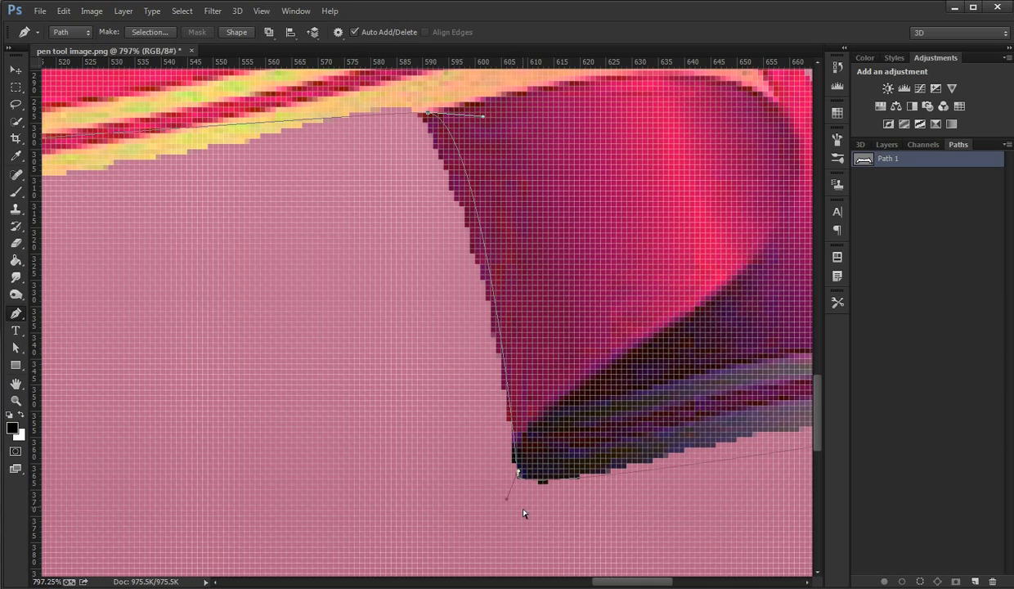
{"action": "left_click_drag", "start_coordinate": [513, 504], "coordinate": [534, 491]}
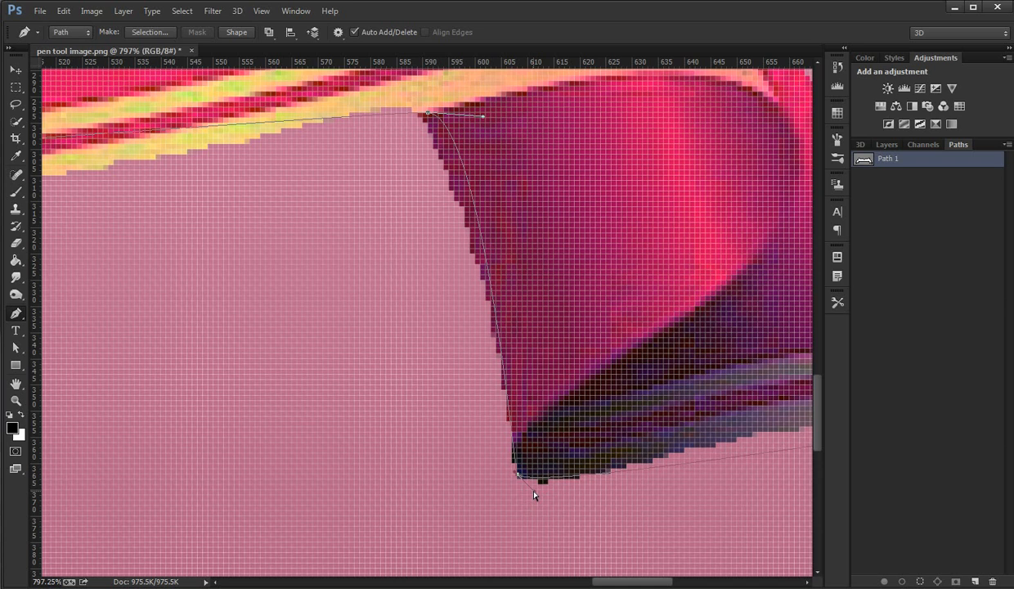
Bend the path along the right tail's lower striped edge by adjusting the handles at both ends of that segment
{"action": "scroll", "coordinate": [627, 499], "scroll_direction": "down", "scroll_amount": 1}
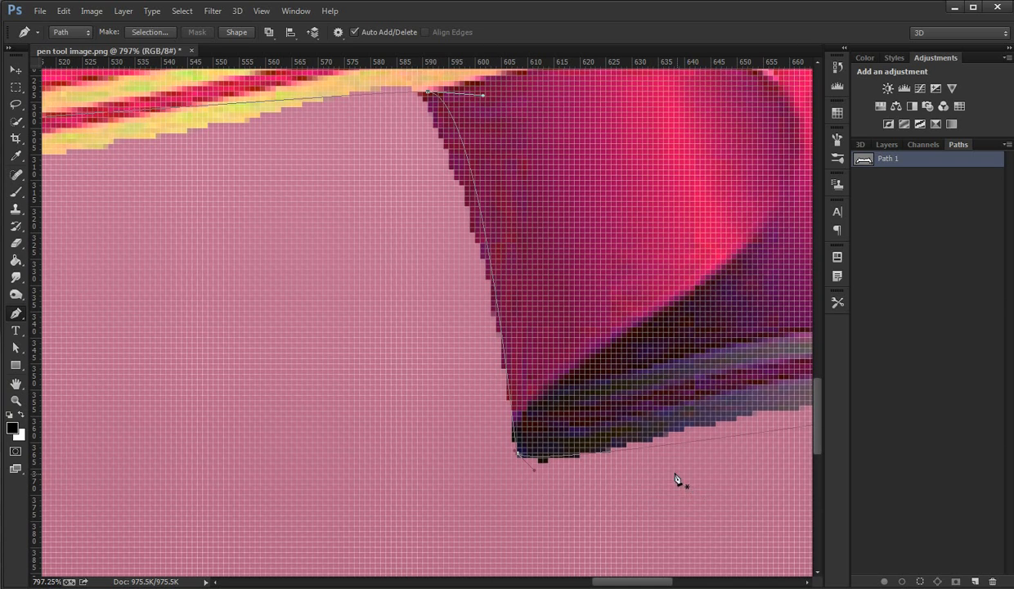
{"action": "left_click_drag", "start_coordinate": [712, 470], "coordinate": [430, 431]}
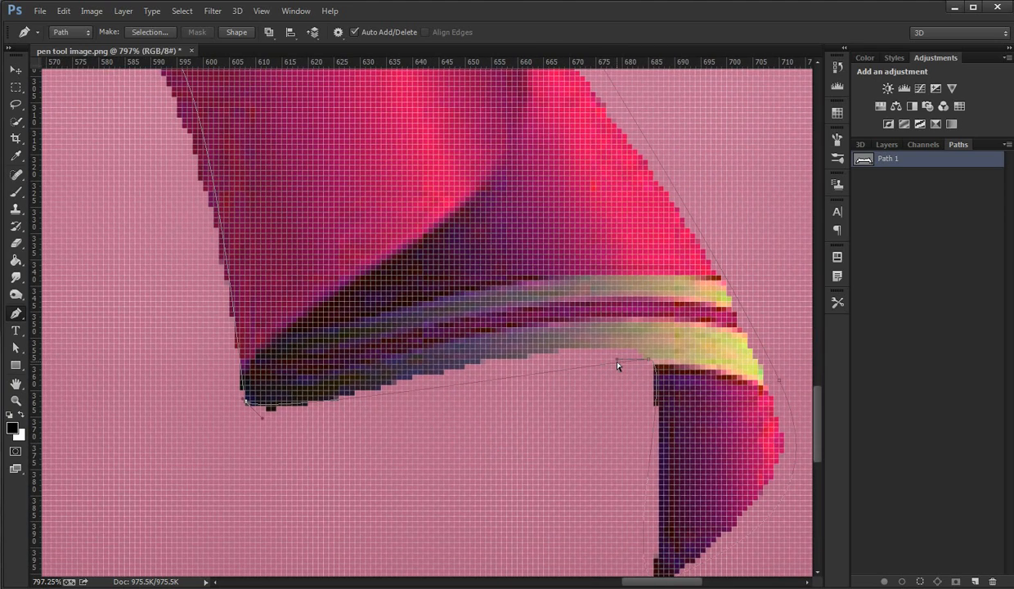
{"action": "left_click_drag", "start_coordinate": [619, 361], "coordinate": [543, 314]}
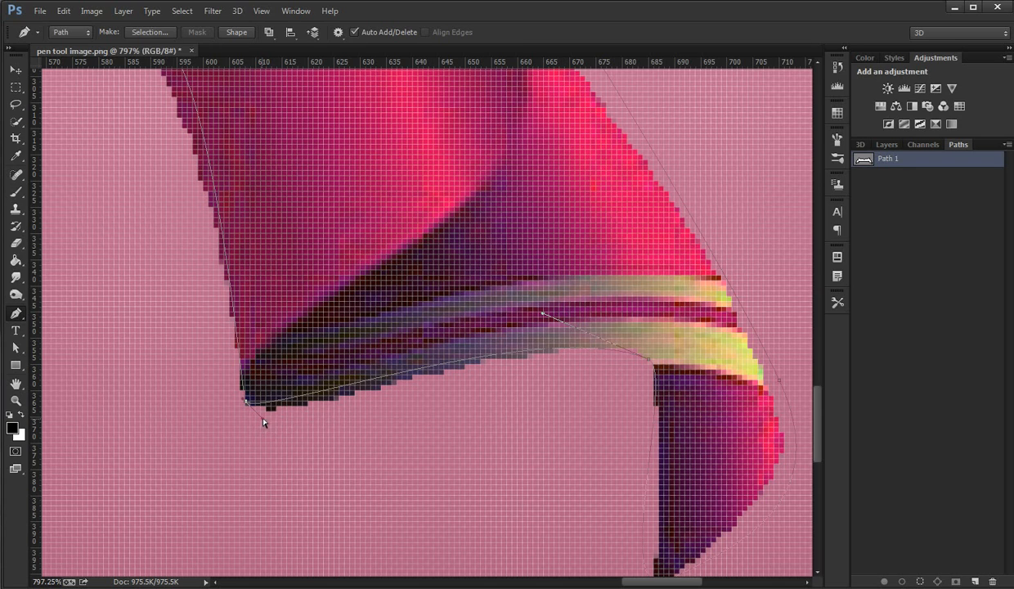
{"action": "left_click_drag", "start_coordinate": [263, 422], "coordinate": [286, 436]}
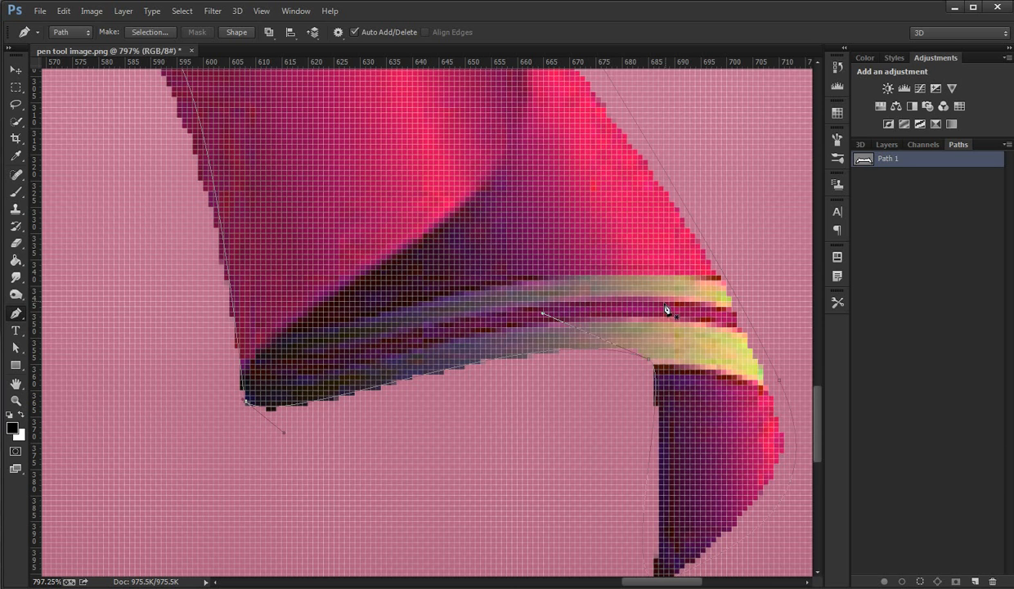
Fit the path to the inner edge of the right tail's folded tip by repositioning its bottom anchor and handles
{"action": "left_click_drag", "start_coordinate": [705, 456], "coordinate": [612, 323]}
{"action": "left_click_drag", "start_coordinate": [583, 448], "coordinate": [576, 455]}
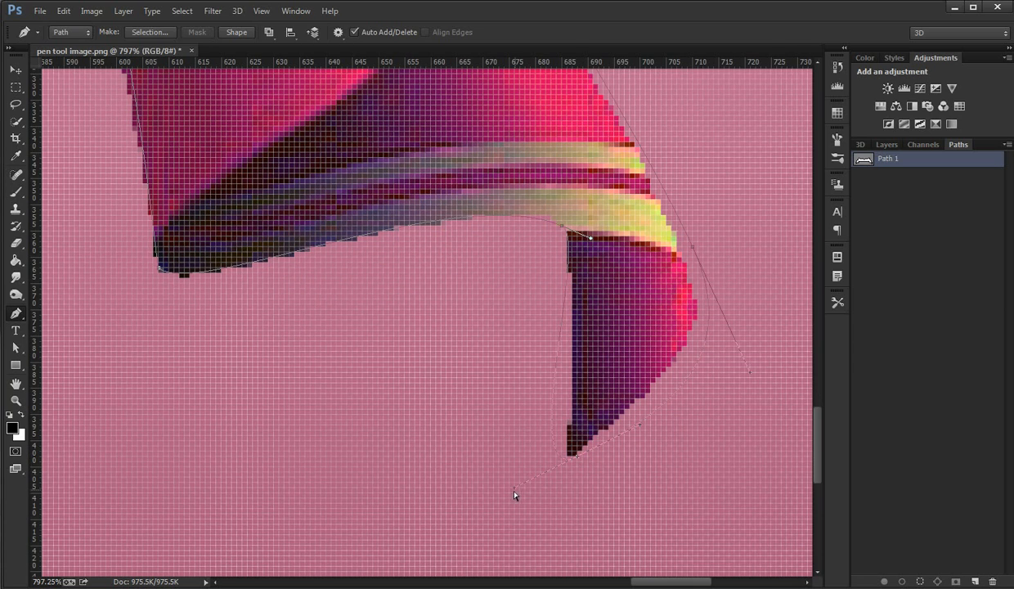
{"action": "left_click_drag", "start_coordinate": [514, 492], "coordinate": [582, 411]}
{"action": "left_click_drag", "start_coordinate": [578, 460], "coordinate": [570, 456]}
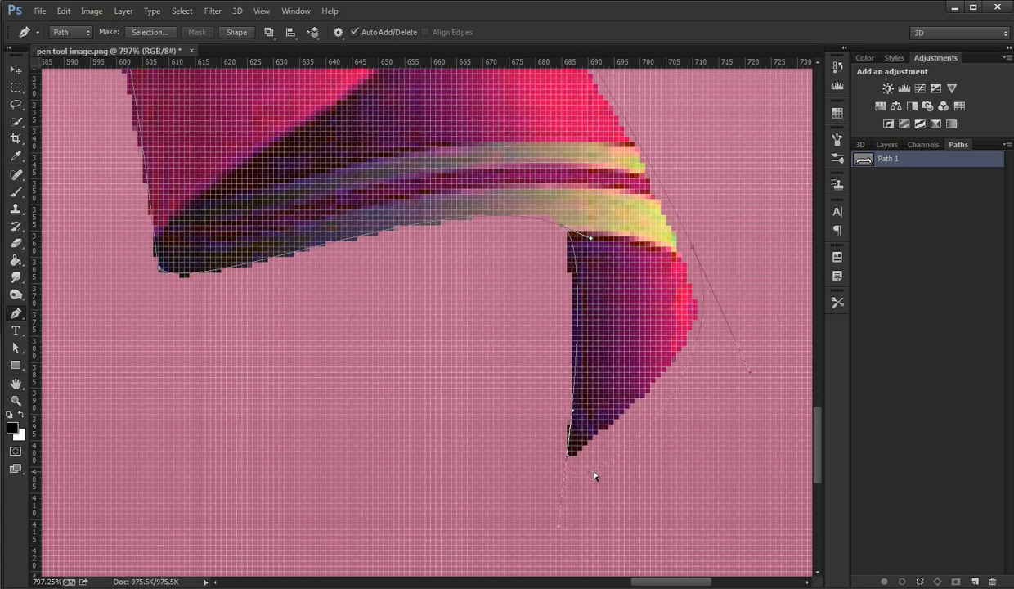
{"action": "mouse_move", "coordinate": [559, 531]}
{"action": "left_mouse_down"}
{"action": "mouse_move", "coordinate": [572, 523]}
{"action": "mouse_move", "coordinate": [563, 512]}
{"action": "left_mouse_up"}
{"action": "left_click_drag", "start_coordinate": [573, 414], "coordinate": [570, 450]}
{"action": "left_click_drag", "start_coordinate": [568, 453], "coordinate": [569, 453]}
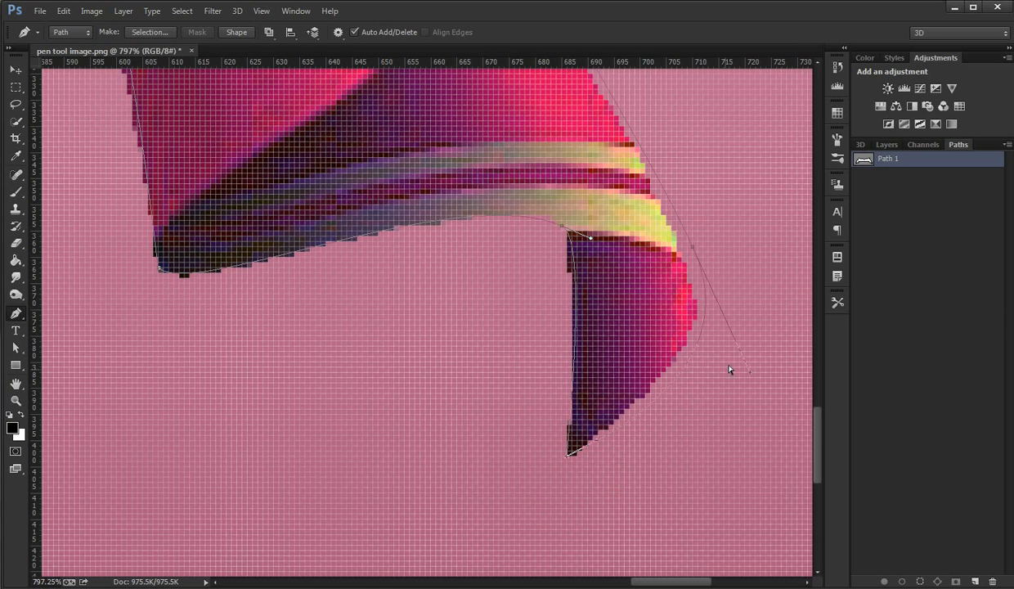
Move the anchor on the folded tip's outer side onto the ribbon and adjust its handles to follow the curved edge
{"action": "left_click_drag", "start_coordinate": [751, 379], "coordinate": [728, 355]}
{"action": "left_click_drag", "start_coordinate": [691, 253], "coordinate": [687, 273]}
{"action": "left_click_drag", "start_coordinate": [722, 378], "coordinate": [700, 352]}
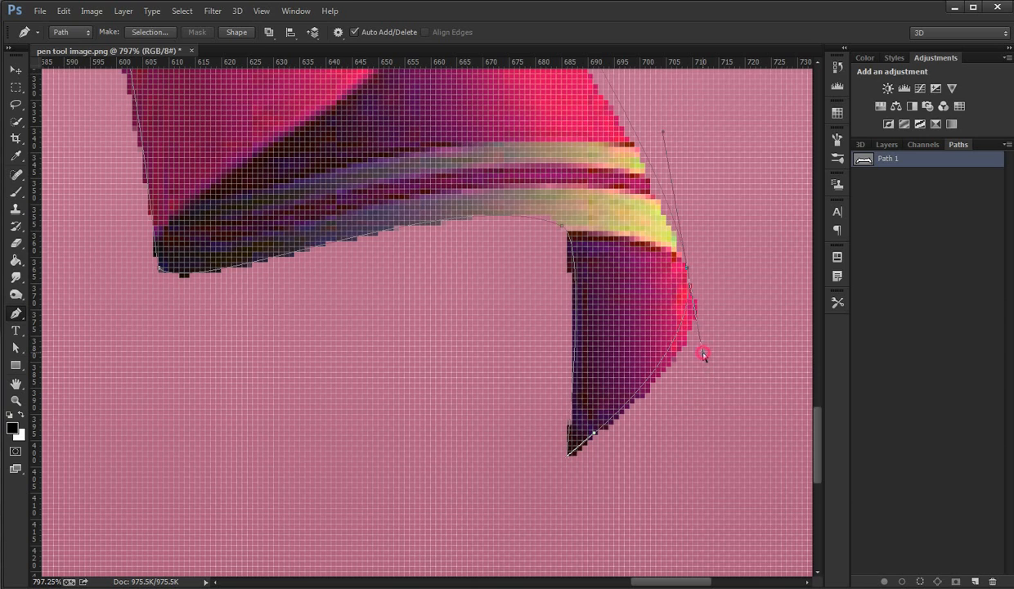
{"action": "mouse_move", "coordinate": [703, 354]}
{"action": "left_mouse_down"}
{"action": "mouse_move", "coordinate": [715, 339]}
{"action": "mouse_move", "coordinate": [716, 350]}
{"action": "left_mouse_up"}
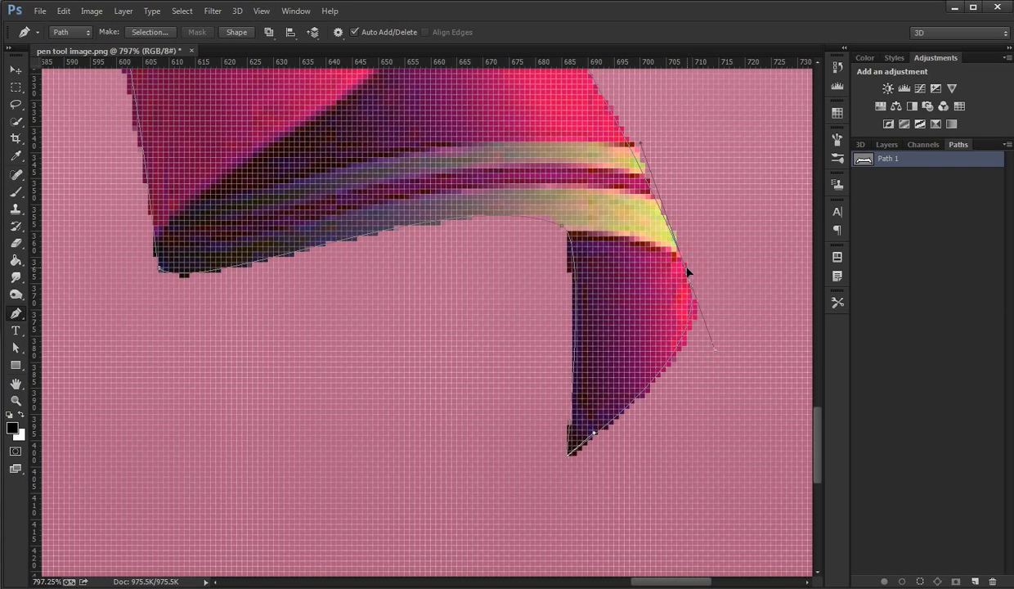
{"action": "left_click_drag", "start_coordinate": [686, 272], "coordinate": [683, 274]}
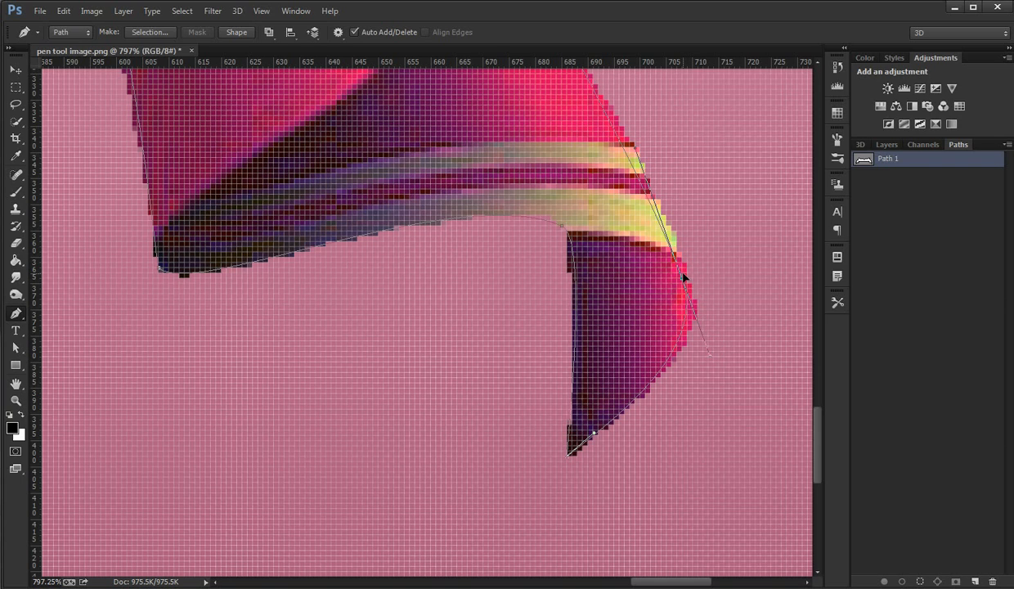
Convert the anchor at the top of the right tail's outer edge and draw out new handles for it
{"action": "scroll", "coordinate": [605, 188], "scroll_direction": "up", "scroll_amount": 1}
{"action": "scroll", "coordinate": [604, 188], "scroll_direction": "up", "scroll_amount": 10}
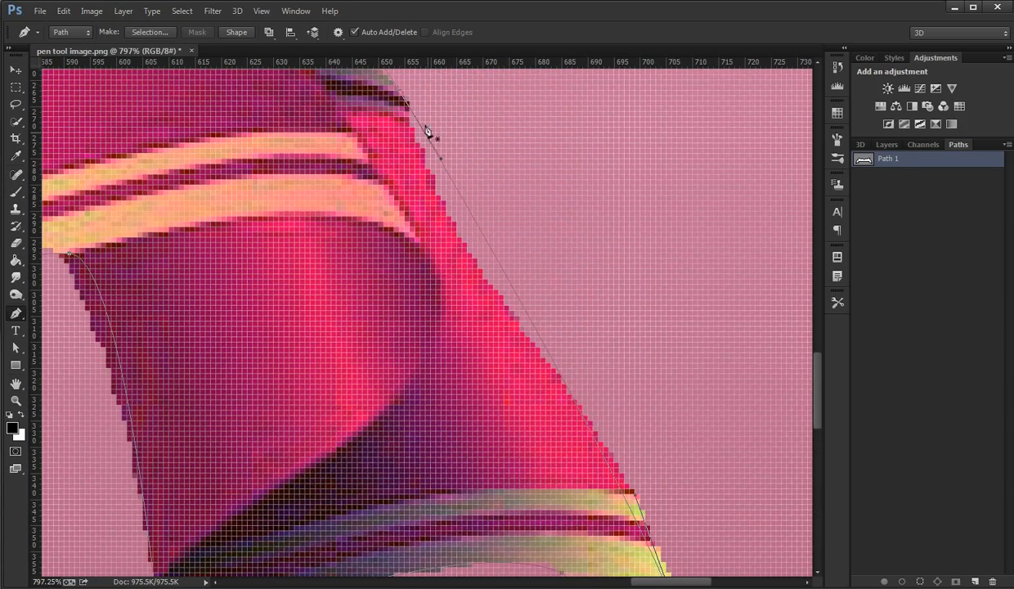
{"action": "scroll", "coordinate": [486, 147], "scroll_direction": "up", "scroll_amount": 4}
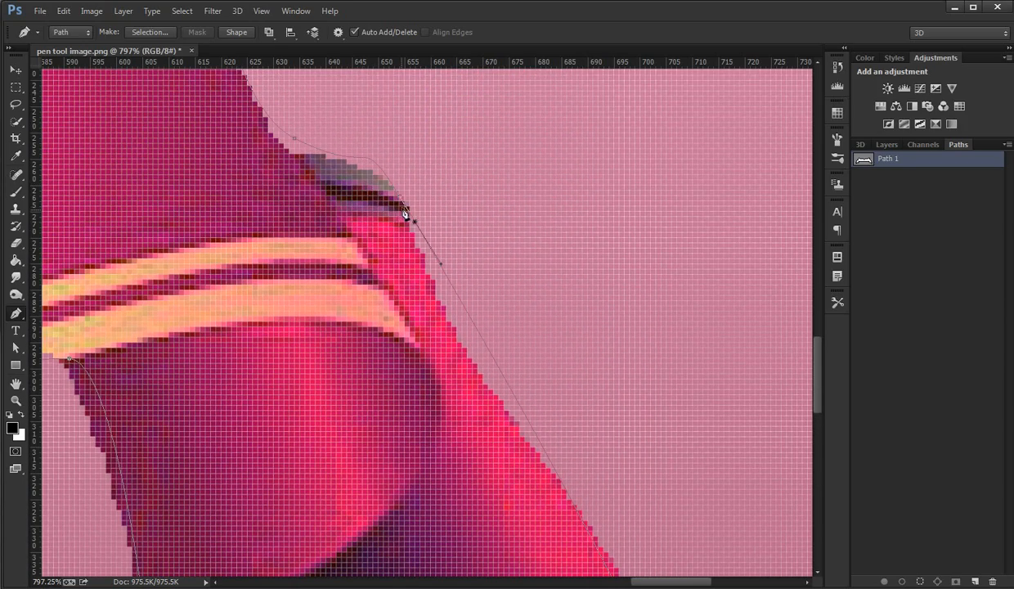
{"action": "left_click", "coordinate": [408, 206], "text": "alt"}
{"action": "left_click_drag", "start_coordinate": [421, 195], "coordinate": [552, 244]}
{"action": "left_click", "coordinate": [552, 240]}
{"action": "left_click", "coordinate": [552, 240], "text": "alt"}
{"action": "left_click", "coordinate": [391, 187]}
{"action": "left_click_drag", "start_coordinate": [407, 215], "coordinate": [402, 314]}
Adjust the handles at both ends of the right tail's long outer edge so the path follows the ribbon
{"action": "scroll", "coordinate": [591, 396], "scroll_direction": "down", "scroll_amount": 2}
{"action": "scroll", "coordinate": [591, 396], "scroll_direction": "down", "scroll_amount": 2}
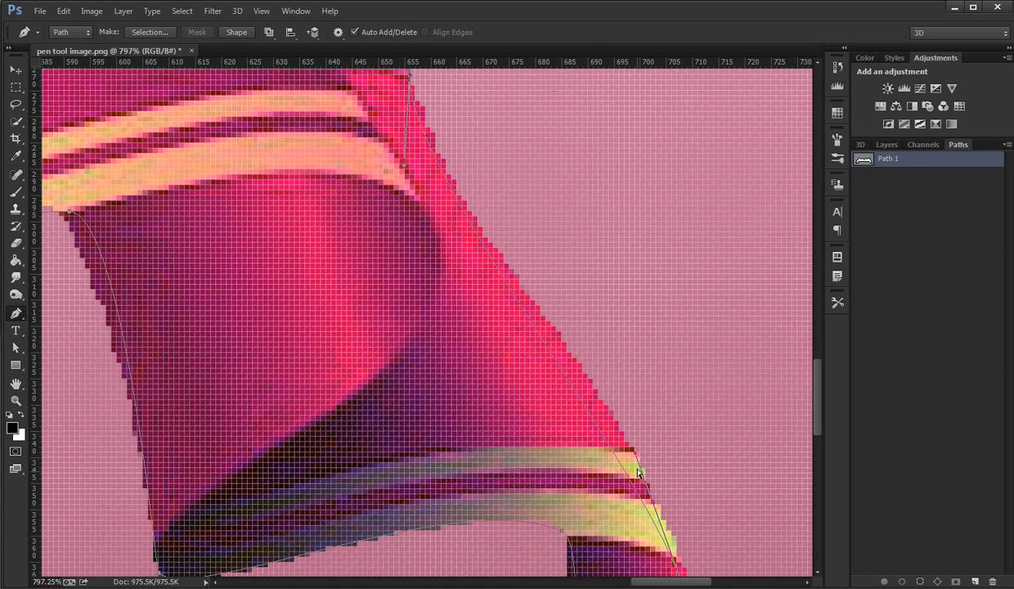
{"action": "left_click_drag", "start_coordinate": [637, 459], "coordinate": [625, 381]}
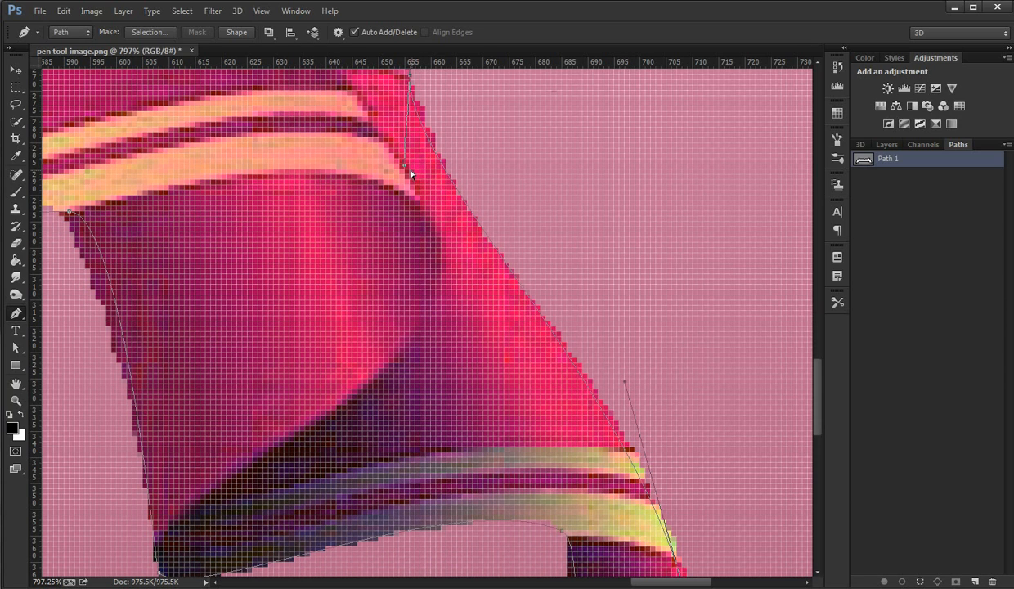
{"action": "left_click_drag", "start_coordinate": [405, 171], "coordinate": [391, 188]}
Move the anchor where the banner meets the right tail onto the edge and reshape the curves around the grey fold
{"action": "scroll", "coordinate": [543, 224], "scroll_direction": "up", "scroll_amount": 4}
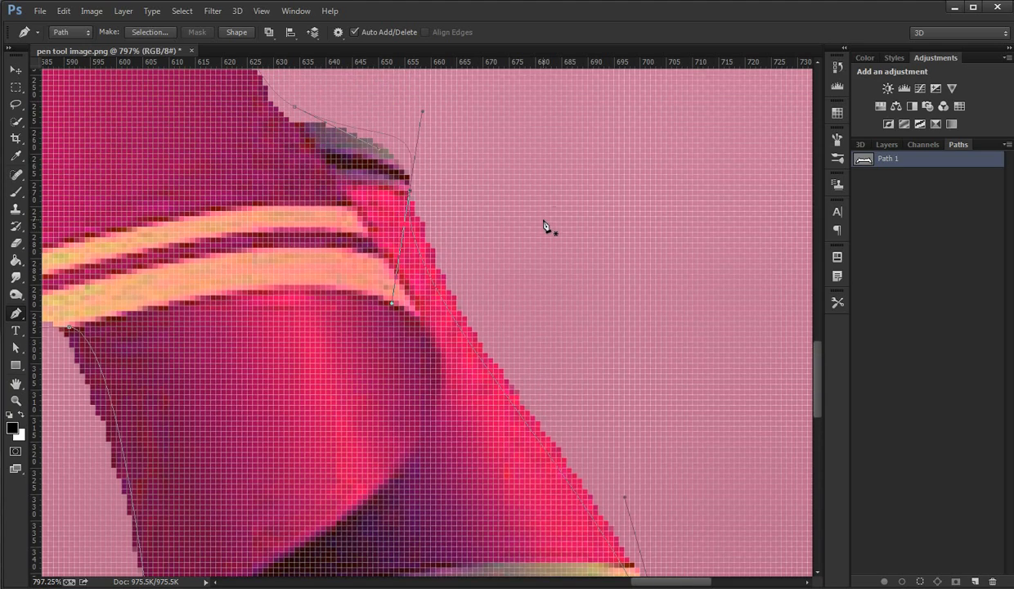
{"action": "scroll", "coordinate": [457, 229], "scroll_direction": "up", "scroll_amount": 2}
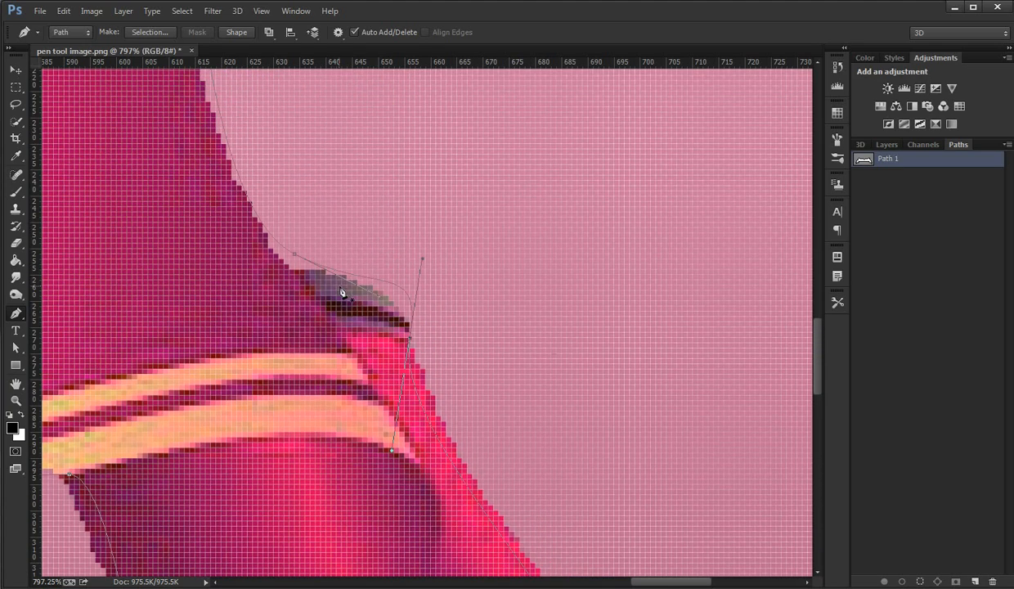
{"action": "scroll", "coordinate": [310, 270], "scroll_direction": "up", "scroll_amount": 1}
{"action": "left_click_drag", "start_coordinate": [296, 277], "coordinate": [283, 291]}
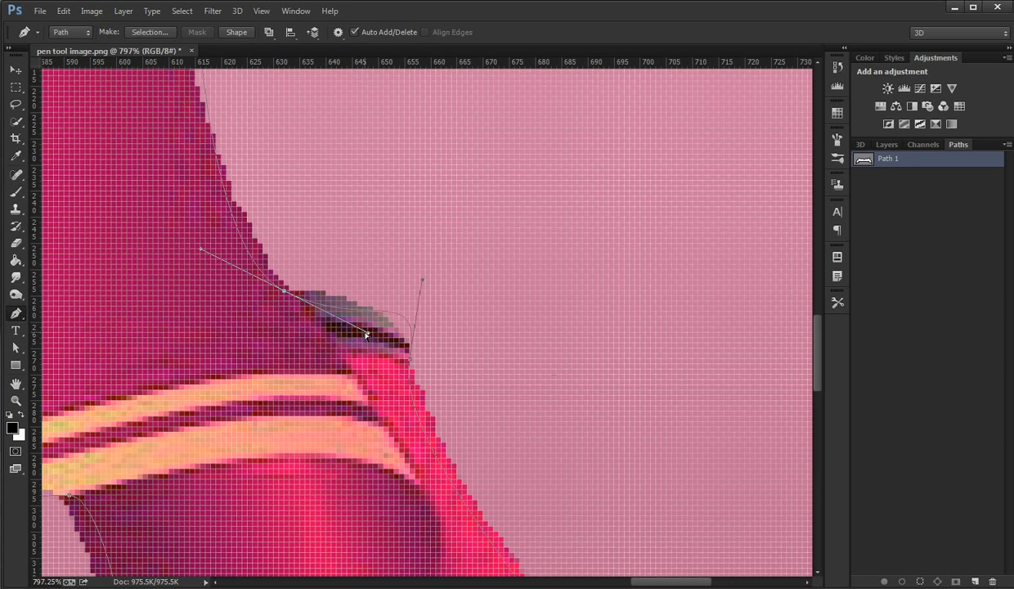
{"action": "left_click_drag", "start_coordinate": [366, 335], "coordinate": [275, 288]}
{"action": "left_click_drag", "start_coordinate": [204, 231], "coordinate": [138, 75]}
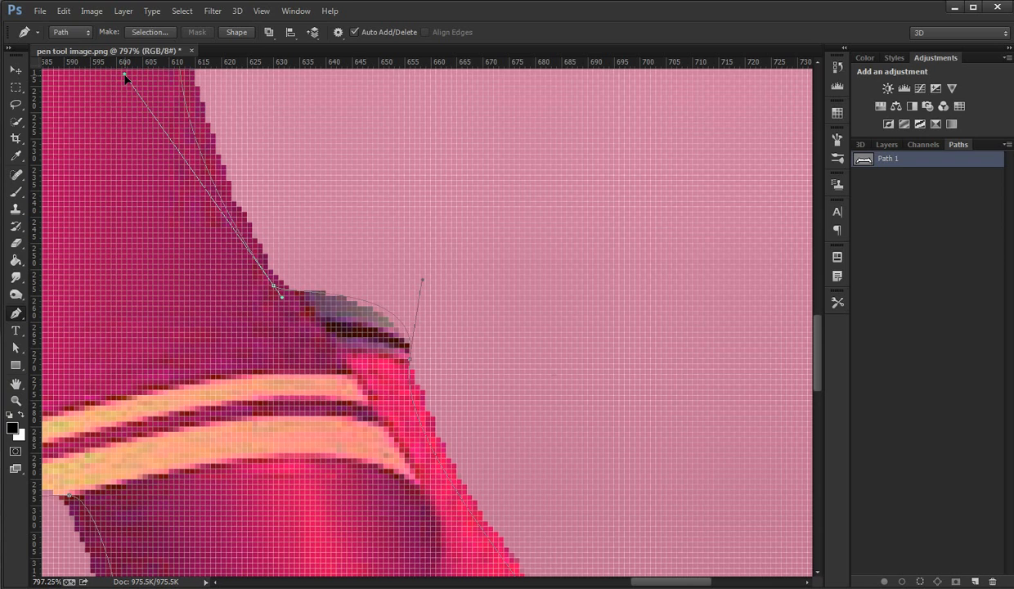
{"action": "left_click_drag", "start_coordinate": [422, 280], "coordinate": [405, 296]}
{"action": "scroll", "coordinate": [389, 368], "scroll_direction": "up", "scroll_amount": 2}
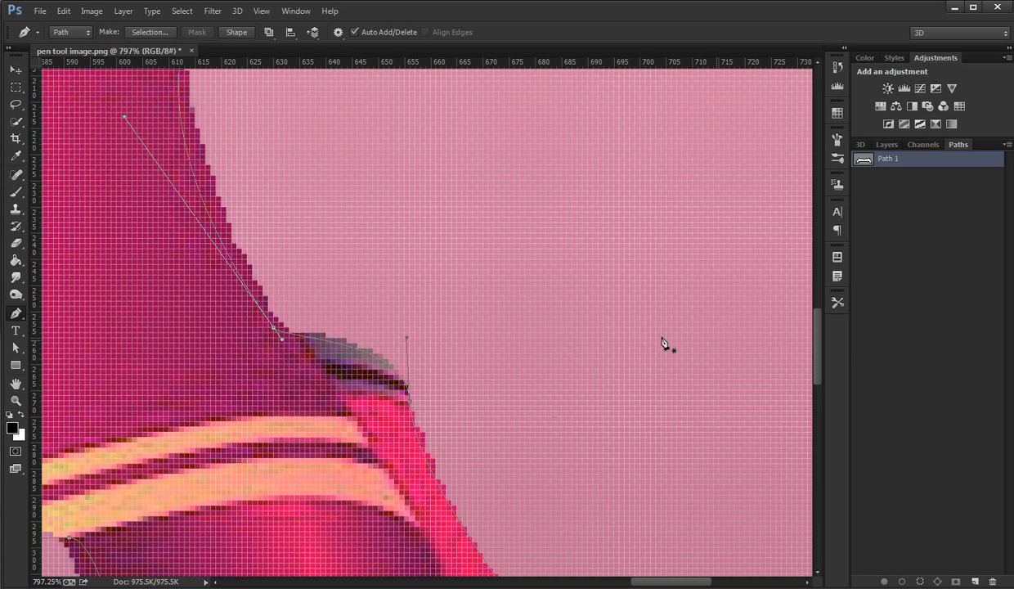
Adjust the anchors and handles around the banner's upper-left corner and down its left edge to the top of the left tail
{"action": "left_click", "coordinate": [16, 400]}
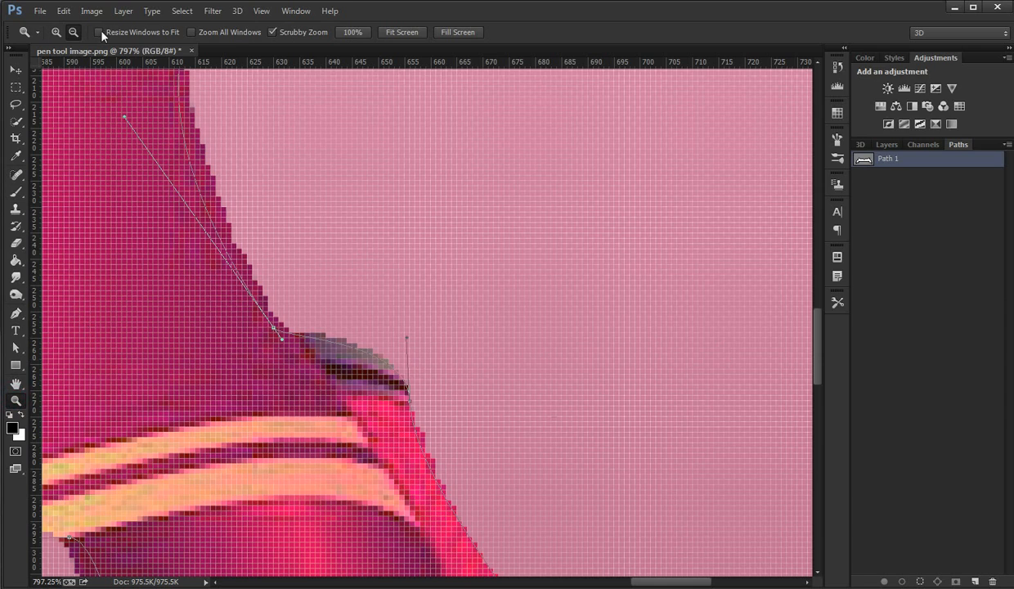
{"action": "left_click", "coordinate": [151, 270], "text": "alt"}
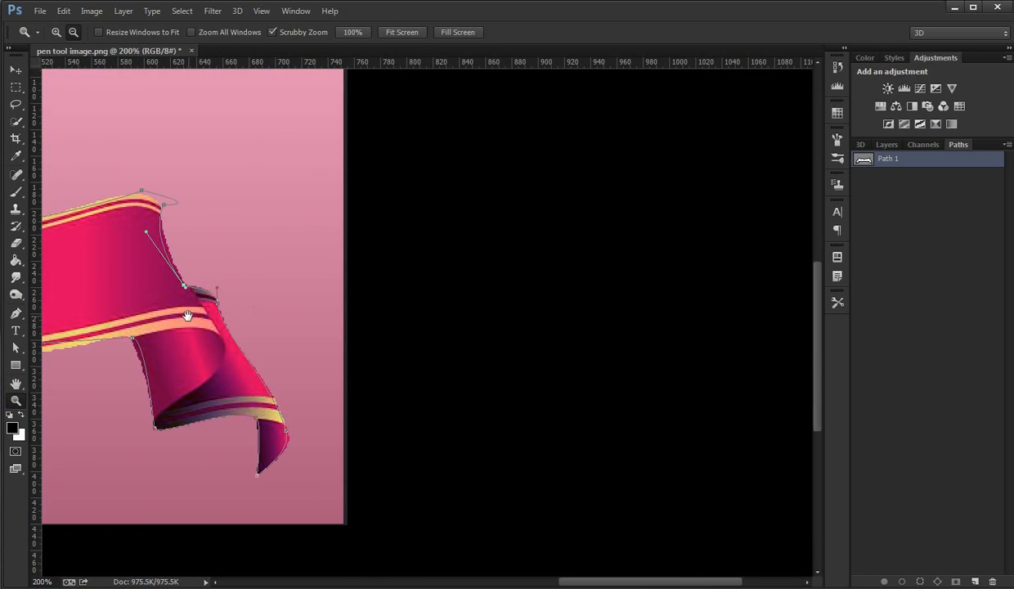
{"action": "left_click_drag", "start_coordinate": [282, 325], "coordinate": [731, 335]}
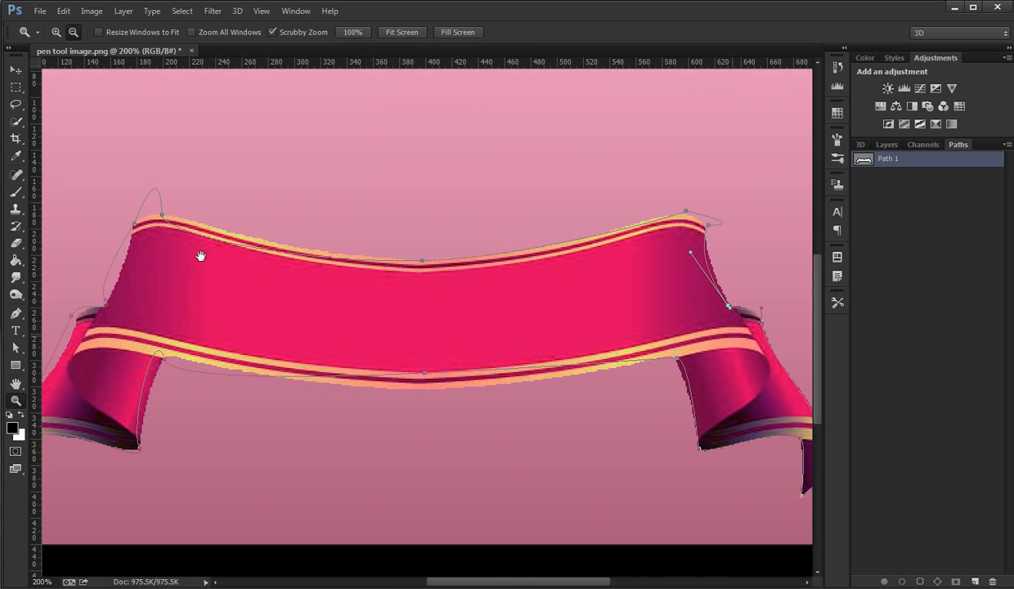
{"action": "left_click", "coordinate": [162, 216], "text": "ctrl"}
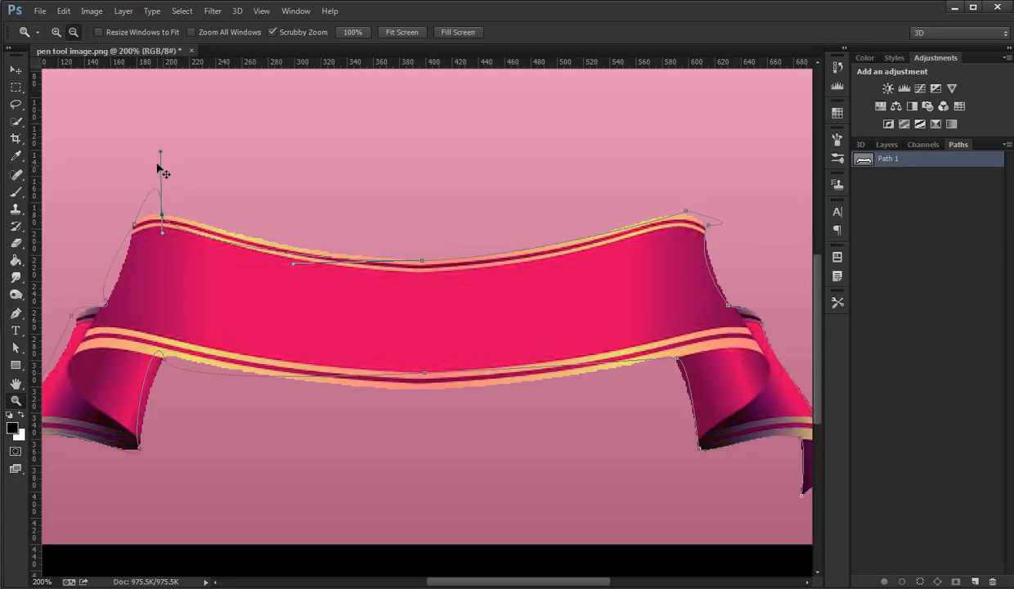
{"action": "left_click_drag", "start_coordinate": [161, 152], "coordinate": [160, 174]}
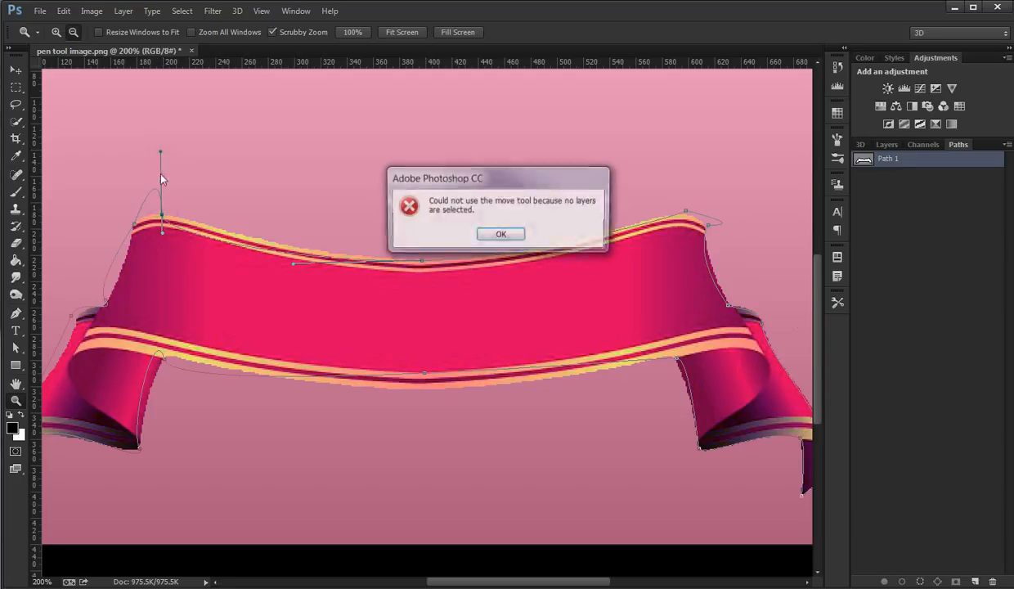
{"action": "left_click", "coordinate": [484, 234]}
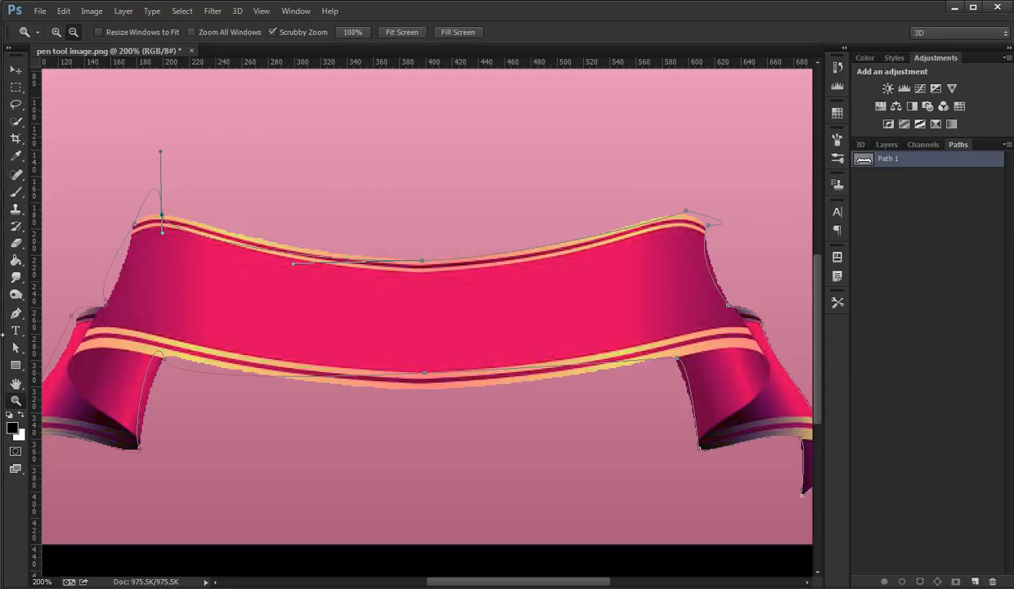
{"action": "left_click", "coordinate": [15, 313]}
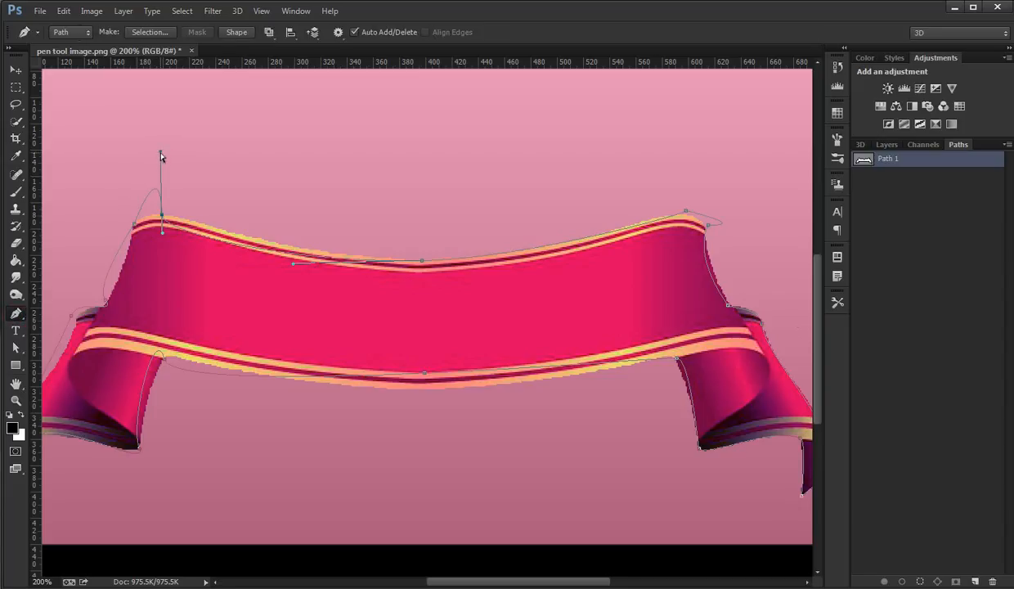
{"action": "left_click_drag", "start_coordinate": [161, 178], "coordinate": [151, 216]}
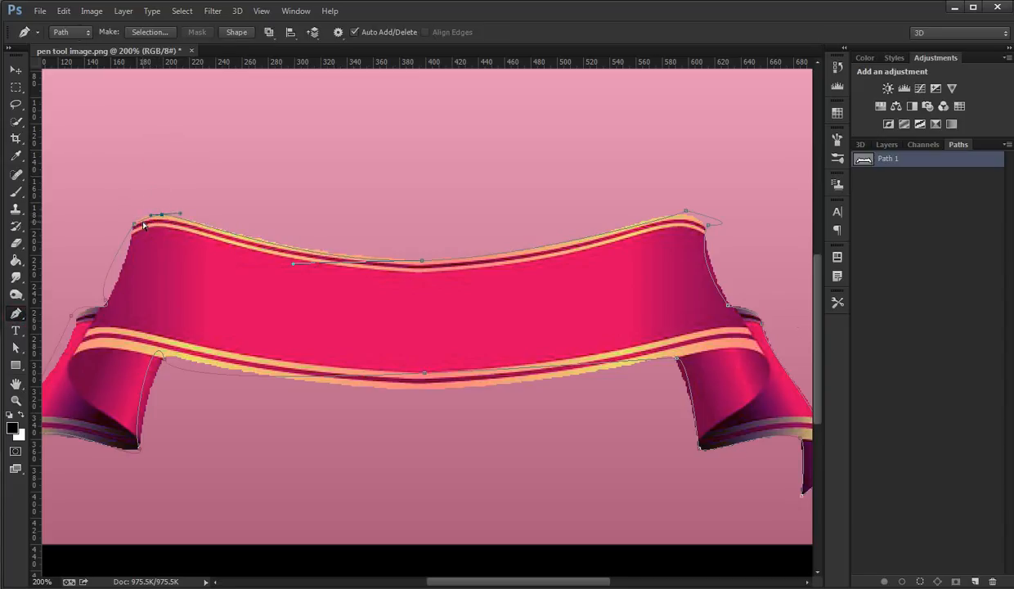
{"action": "left_click", "coordinate": [134, 224], "text": "ctrl"}
{"action": "left_click_drag", "start_coordinate": [121, 289], "coordinate": [82, 320]}
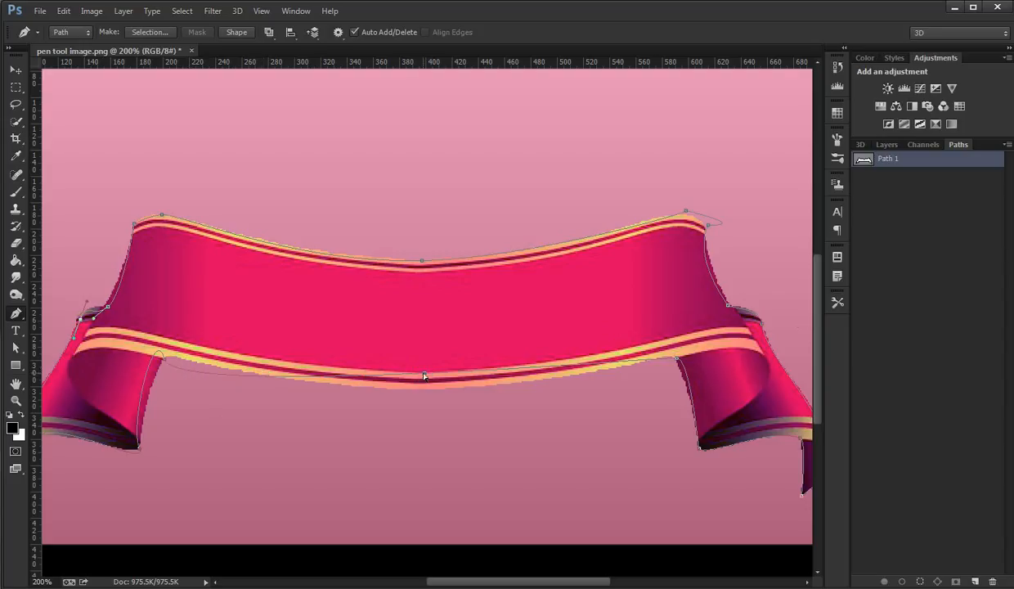
Pull the middle anchor of the banner's lower edge down onto the stripe and adjust the handles of the segment to its left
{"action": "left_click_drag", "start_coordinate": [424, 376], "coordinate": [421, 385]}
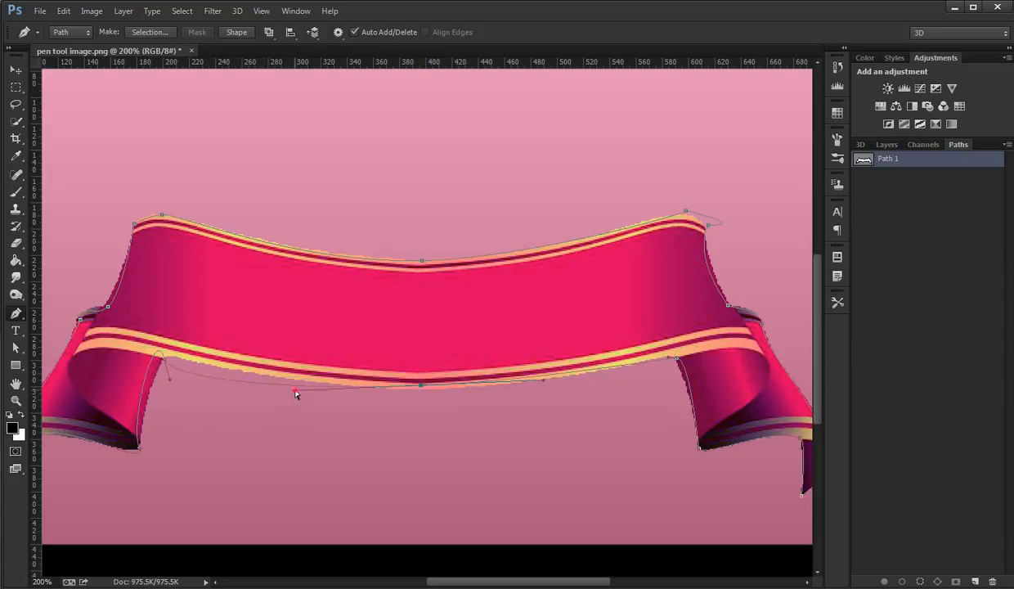
{"action": "left_click_drag", "start_coordinate": [296, 394], "coordinate": [286, 376]}
{"action": "left_click_drag", "start_coordinate": [172, 384], "coordinate": [193, 361]}
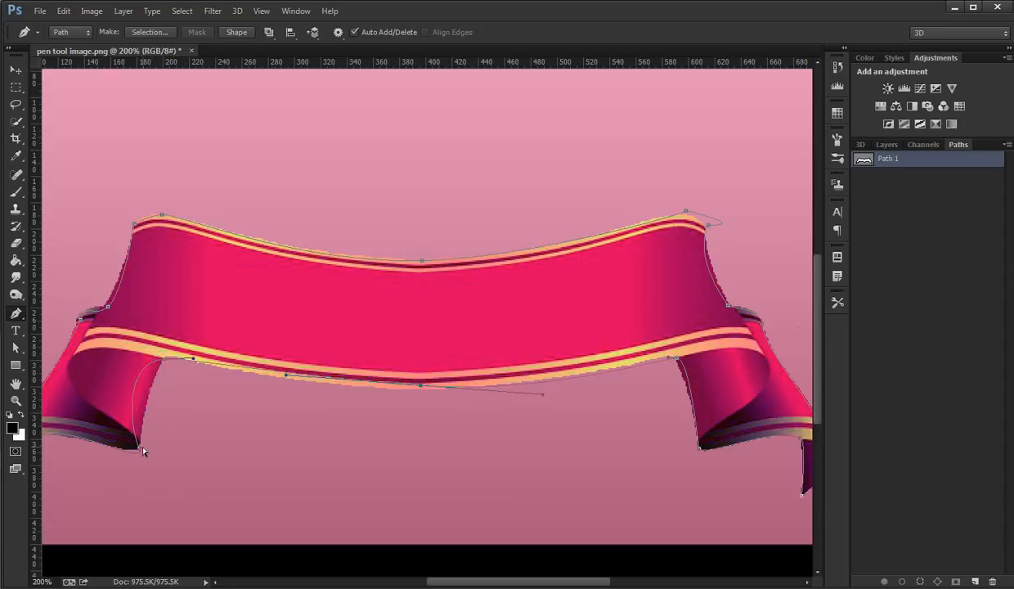
Reshape the curve along the left tail's inner edge and level the handles of the banner's lower middle anchor
{"action": "mouse_move", "coordinate": [139, 448]}
{"action": "left_mouse_down"}
{"action": "mouse_move", "coordinate": [128, 426]}
{"action": "mouse_move", "coordinate": [138, 430]}
{"action": "left_mouse_up"}
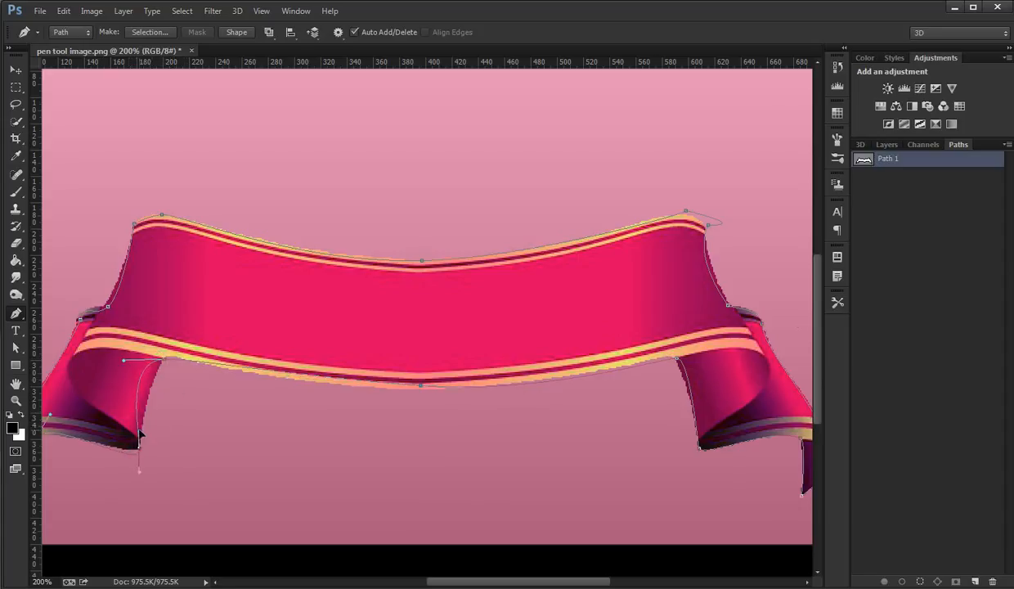
{"action": "left_click_drag", "start_coordinate": [124, 360], "coordinate": [143, 366]}
{"action": "left_click_drag", "start_coordinate": [143, 478], "coordinate": [140, 467]}
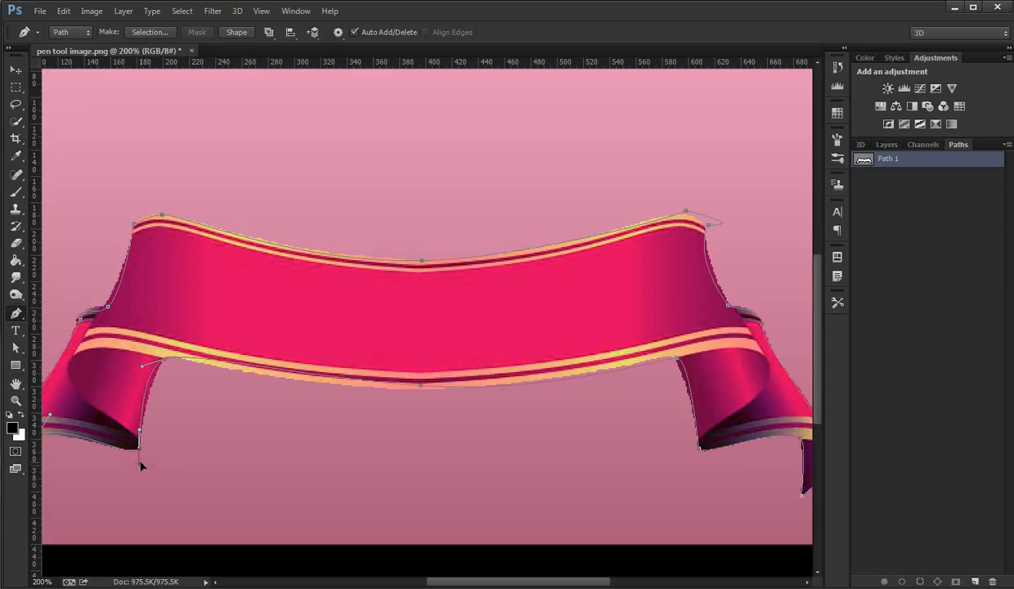
{"action": "left_click", "coordinate": [420, 388]}
{"action": "left_click_drag", "start_coordinate": [289, 375], "coordinate": [270, 386]}
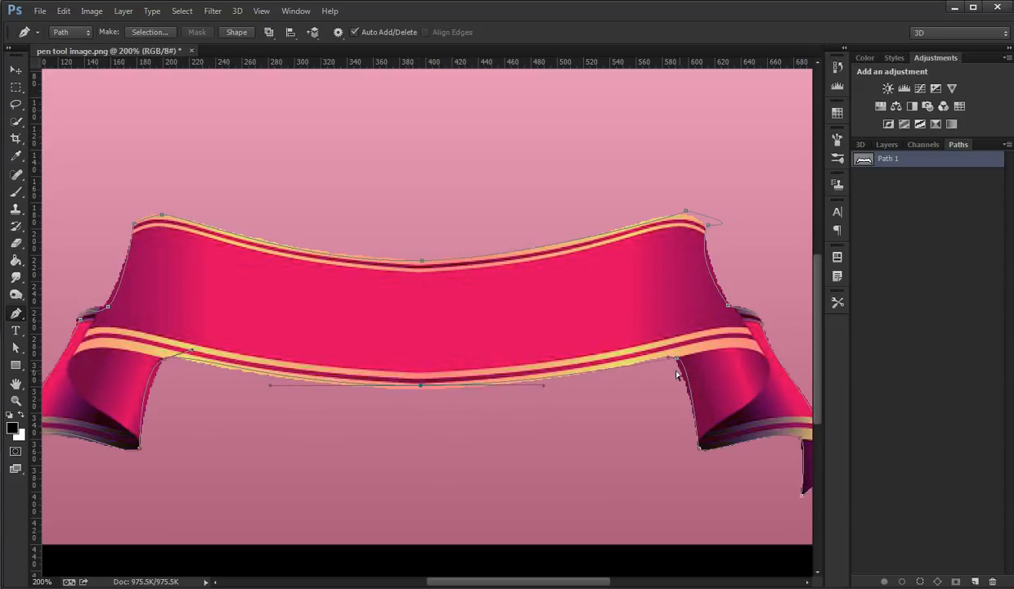
Adjust the anchors and handles around the banner's upper-right corner and down its right edge so the path follows the ribbon
{"action": "left_click", "coordinate": [707, 225], "text": "ctrl"}
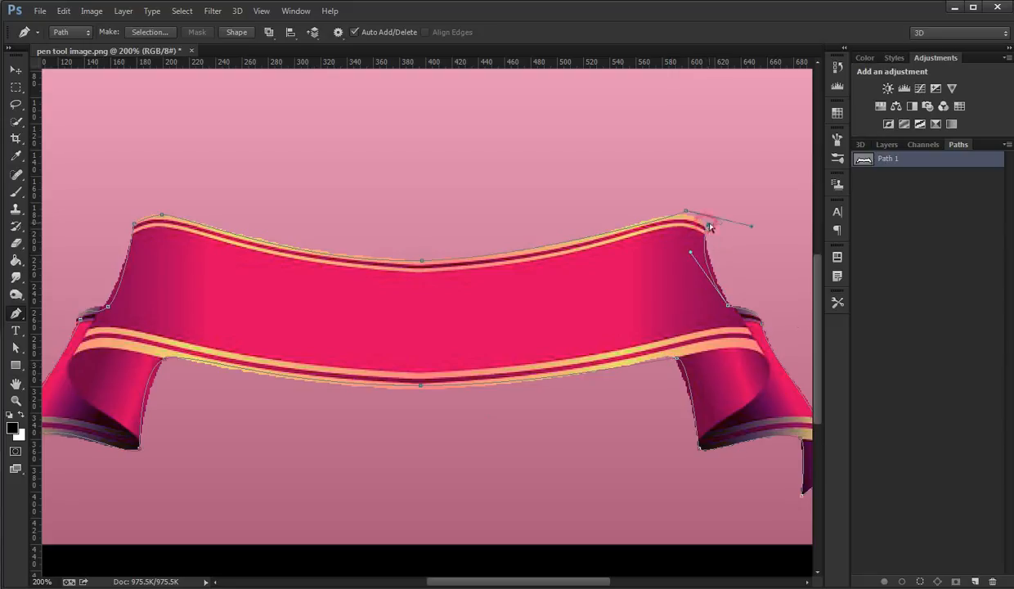
{"action": "left_click_drag", "start_coordinate": [752, 226], "coordinate": [676, 218]}
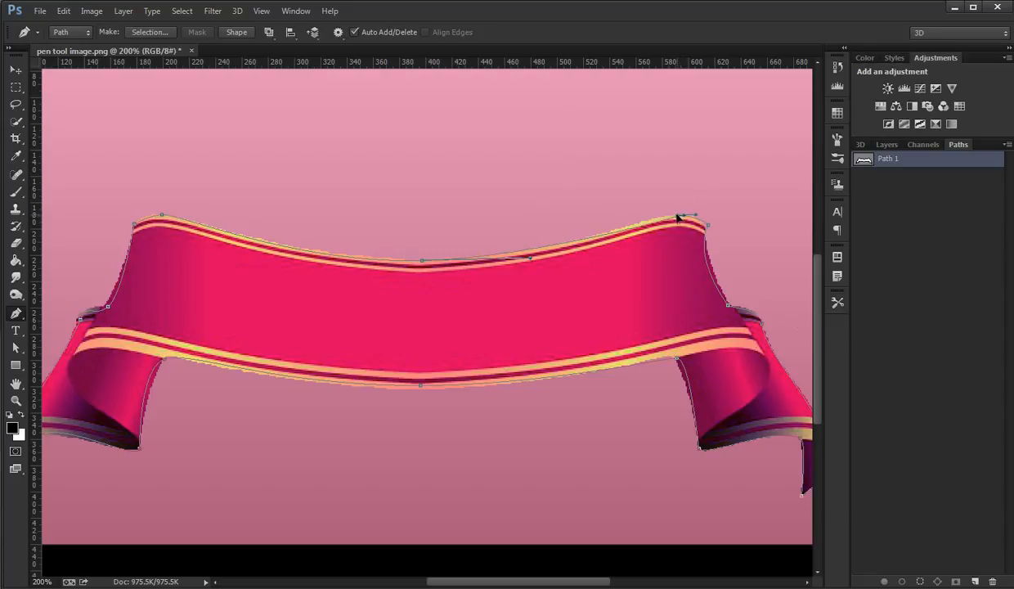
{"action": "left_click", "coordinate": [705, 228], "text": "ctrl"}
{"action": "left_click_drag", "start_coordinate": [691, 255], "coordinate": [698, 251]}
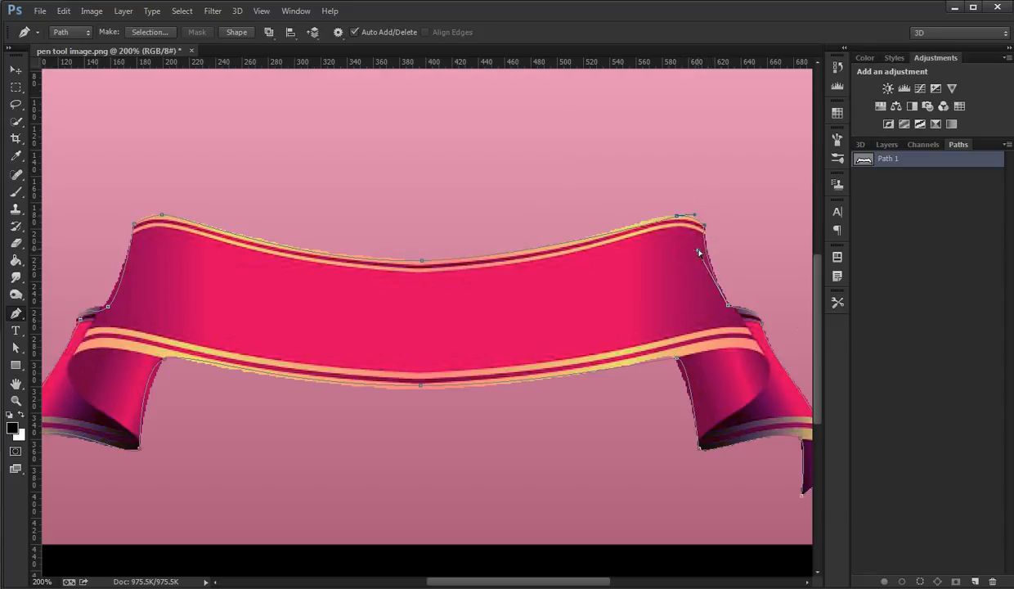
Examine the whole ribbon at 100% with the path hidden, and display Path 1 again
{"action": "scroll", "coordinate": [614, 339], "scroll_direction": "down", "scroll_amount": 2}
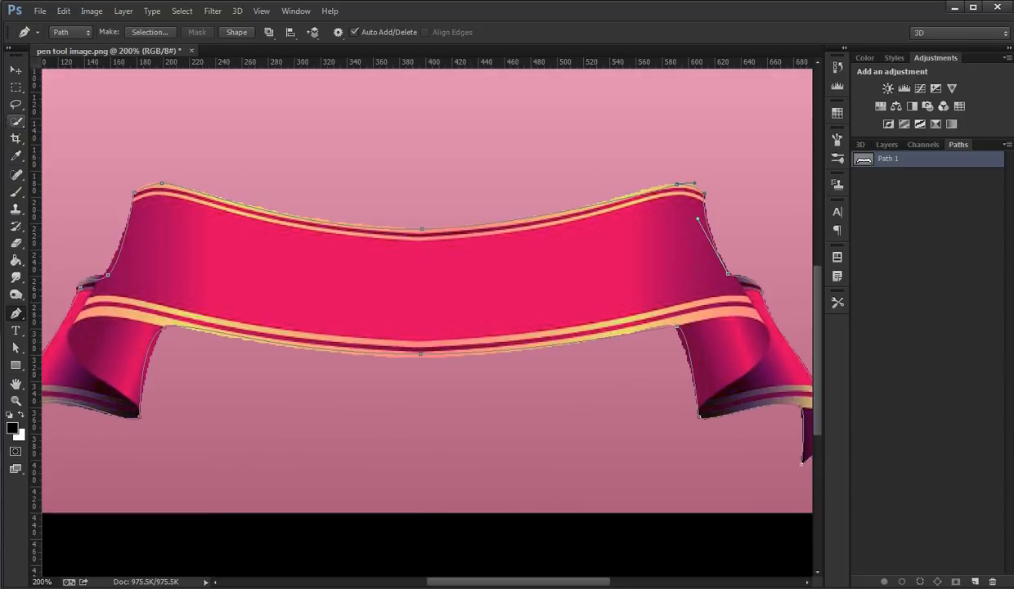
{"action": "left_click", "coordinate": [15, 400]}
{"action": "left_click", "coordinate": [394, 296], "text": "alt"}
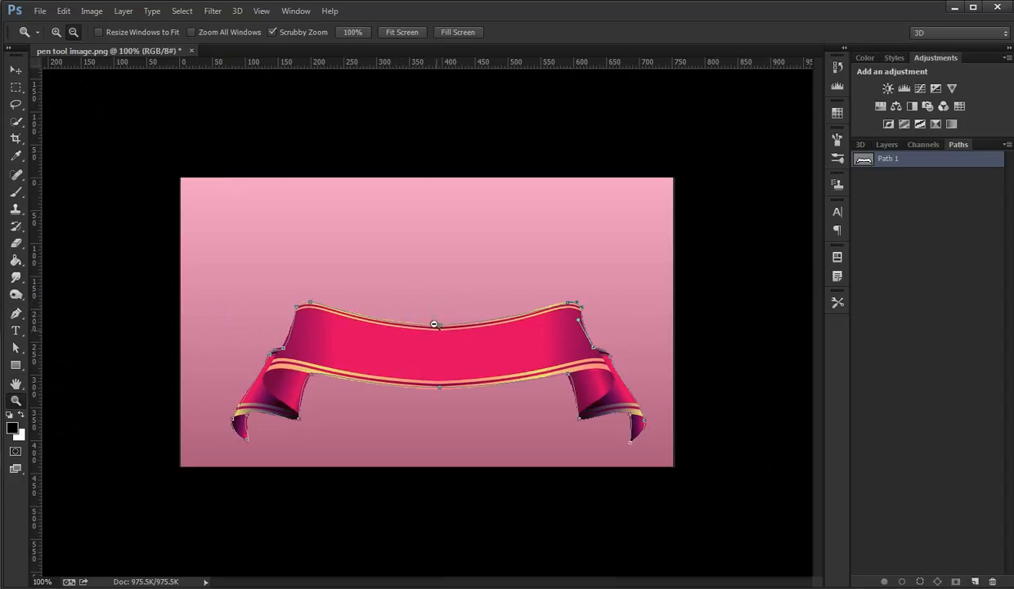
{"action": "left_click", "coordinate": [899, 309]}
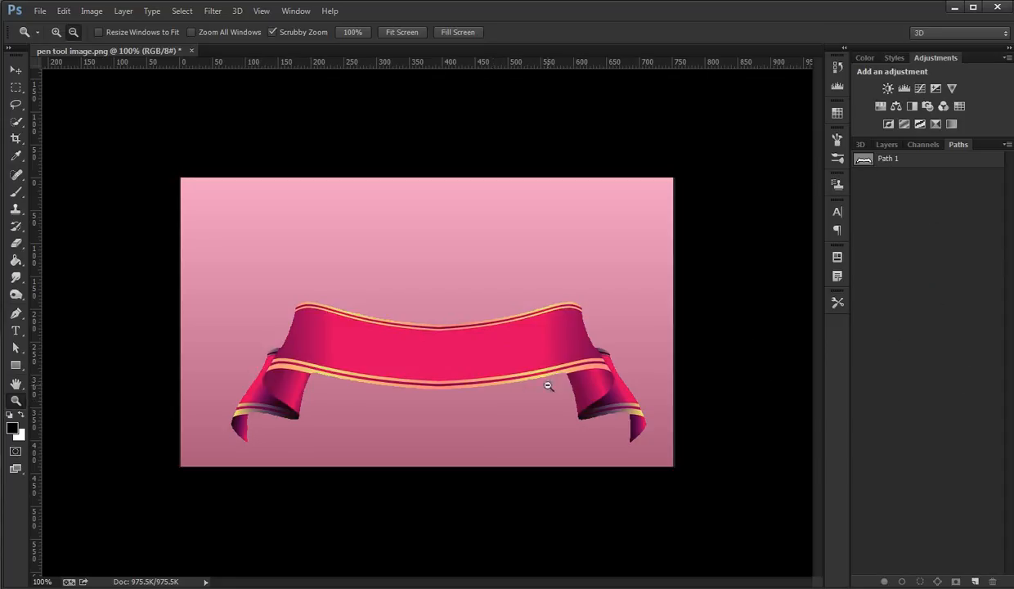
{"action": "left_click", "coordinate": [865, 162]}
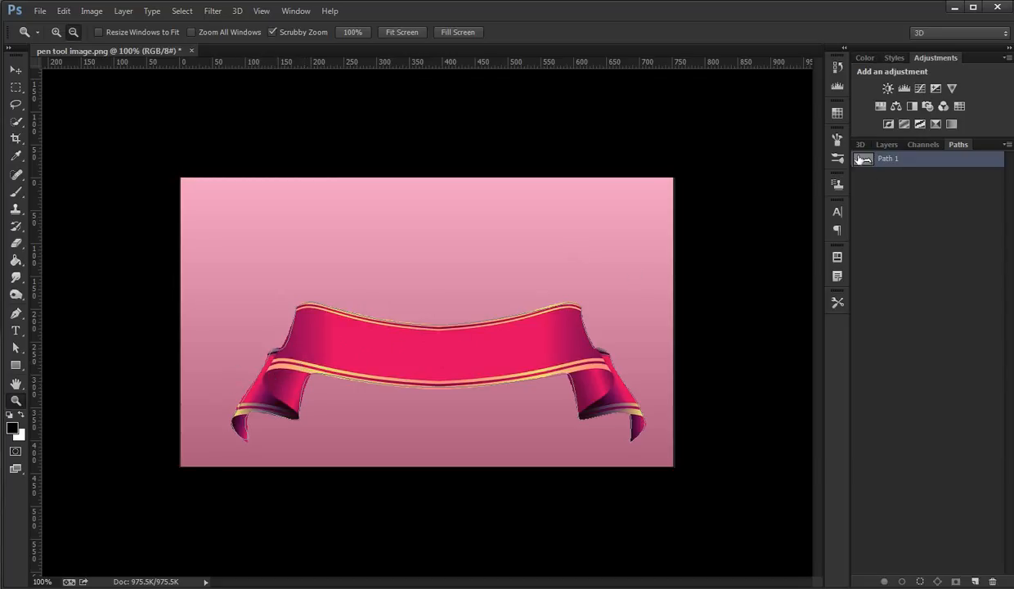
Select Layer 0, the layer holding the ribbon image, while keeping Path 1 active
{"action": "left_click", "coordinate": [886, 145]}
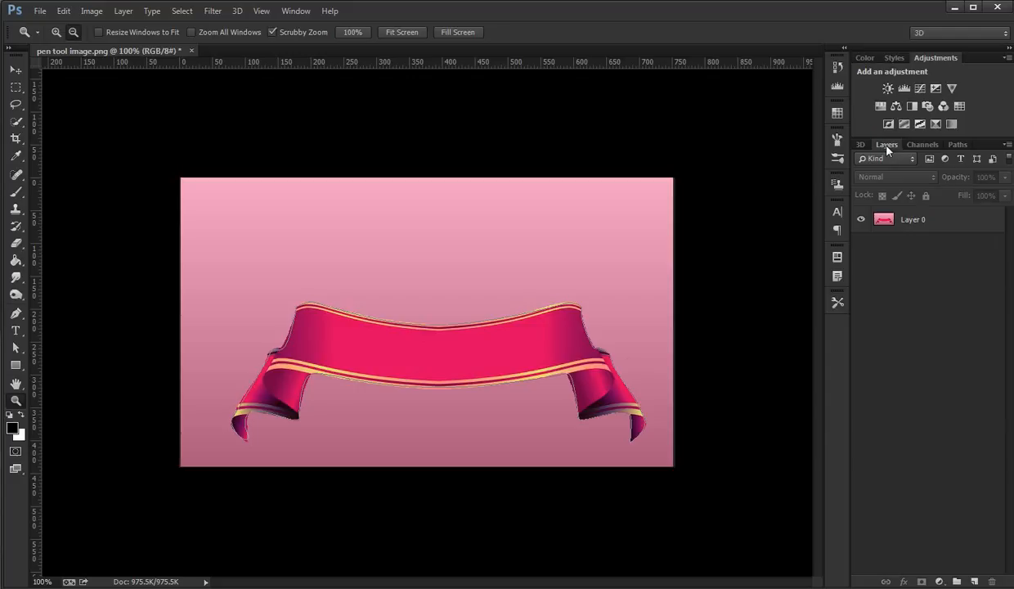
{"action": "left_click", "coordinate": [960, 219]}
{"action": "right_click", "coordinate": [960, 220]}
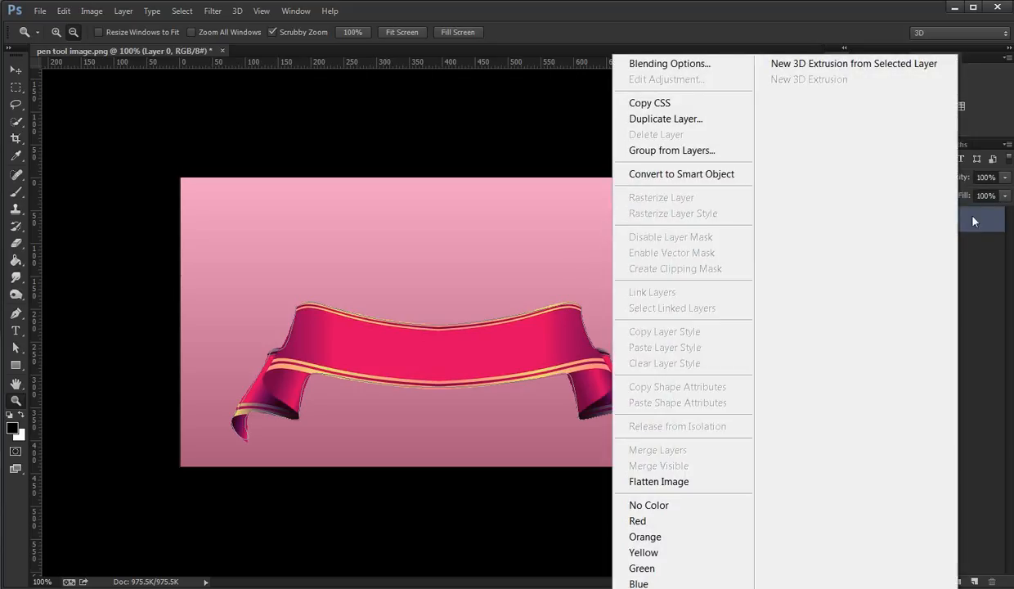
{"action": "left_click", "coordinate": [987, 298]}
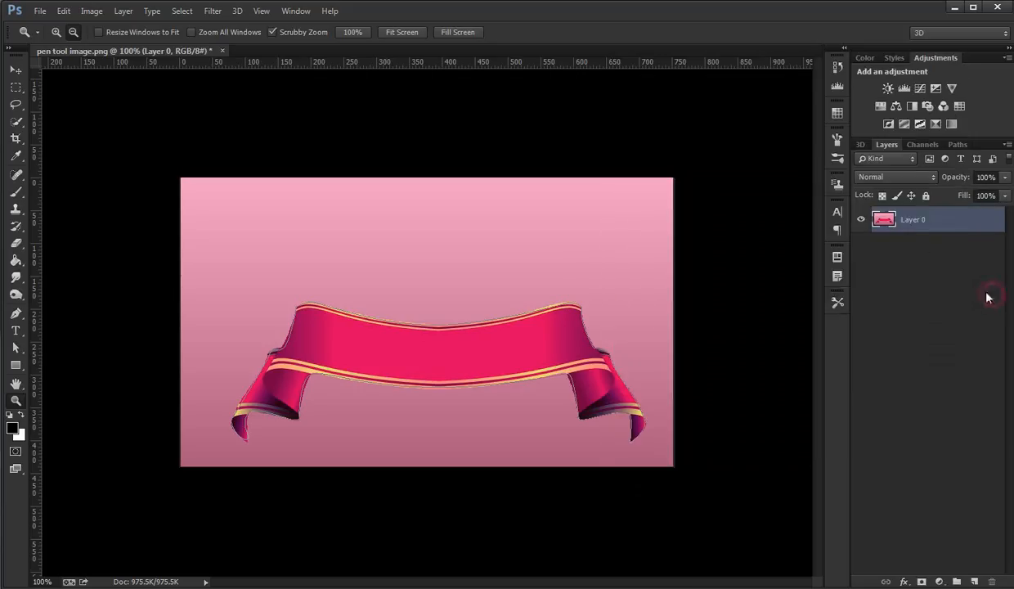
{"action": "right_click", "coordinate": [904, 222]}
{"action": "left_click", "coordinate": [944, 288]}
{"action": "right_click", "coordinate": [882, 225]}
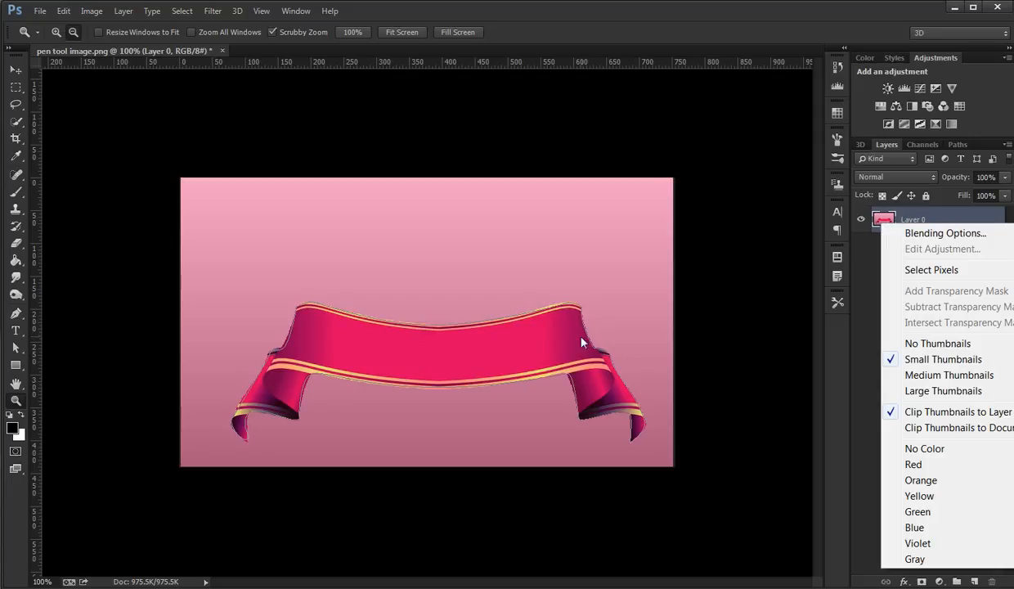
{"action": "left_click", "coordinate": [581, 313]}
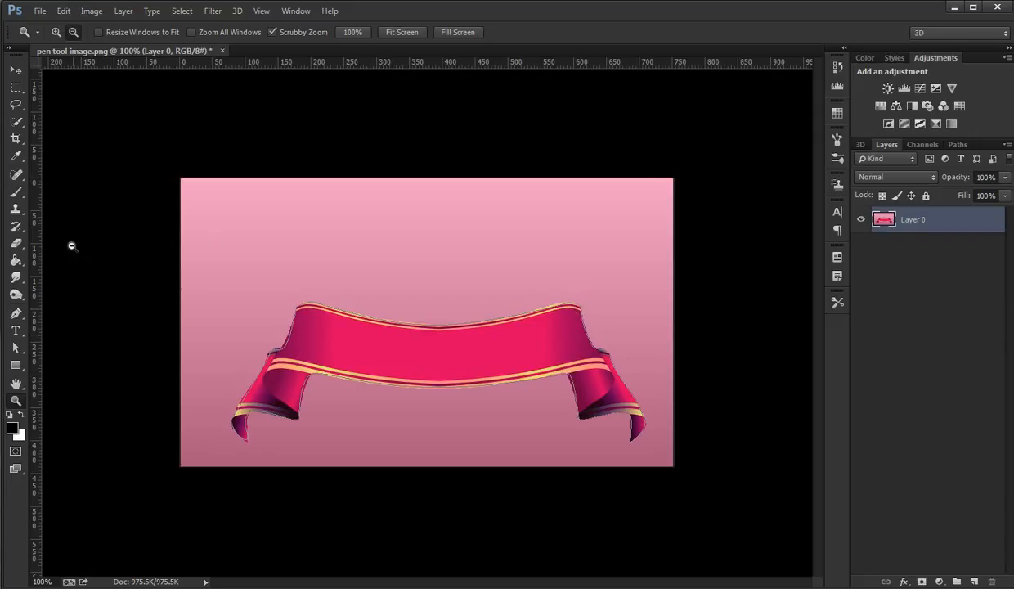
{"action": "left_click", "coordinate": [16, 313]}
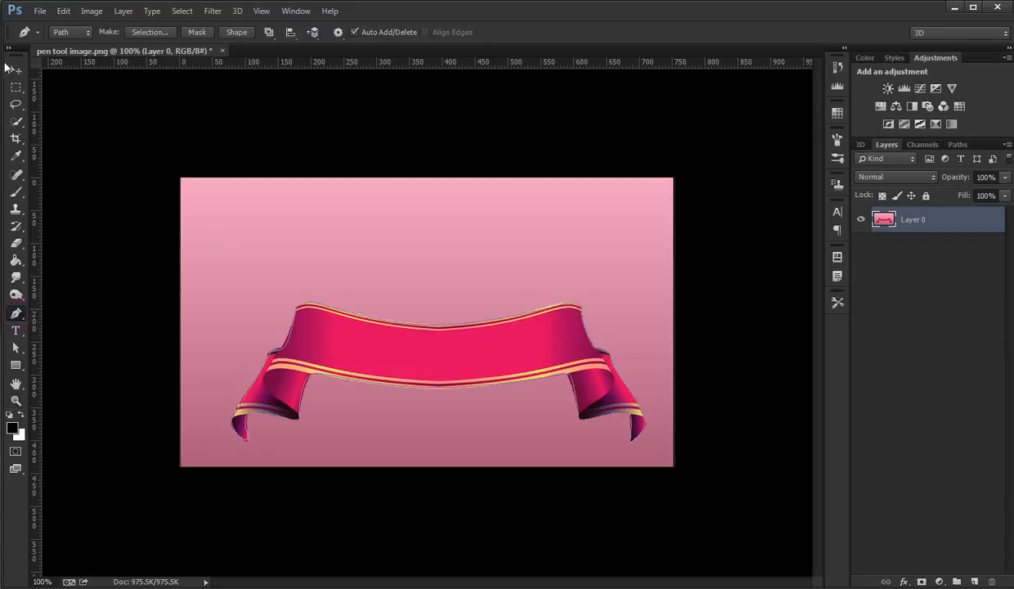
{"action": "left_click", "coordinate": [15, 70]}
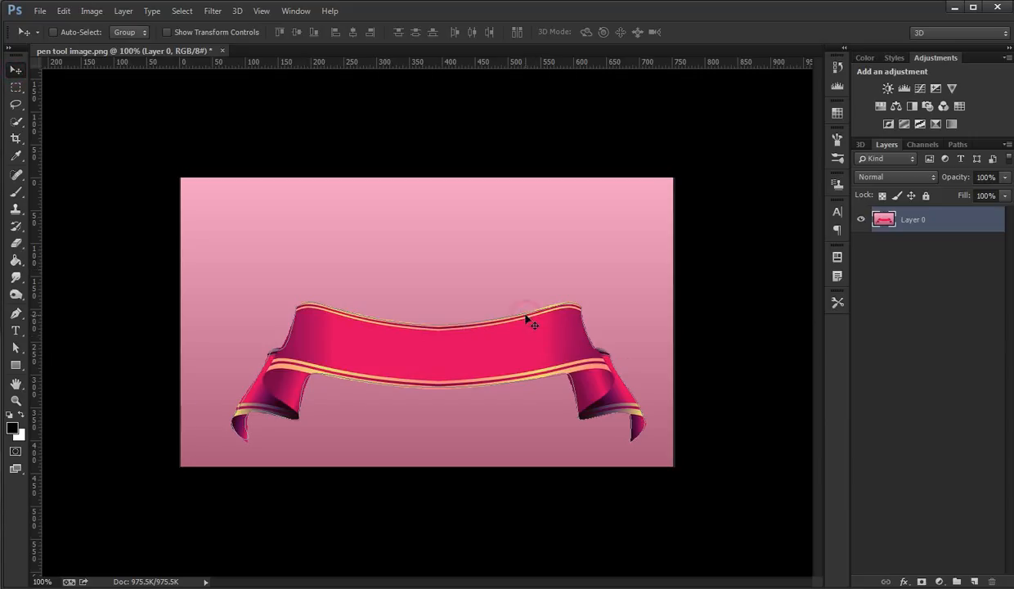
{"action": "right_click", "coordinate": [899, 230]}
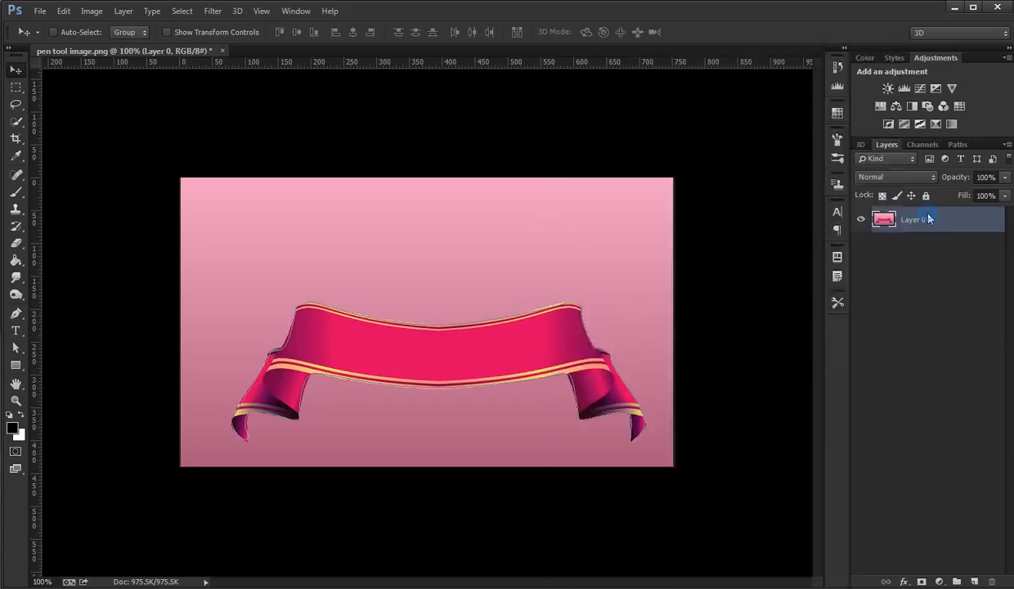
{"action": "right_click", "coordinate": [928, 218]}
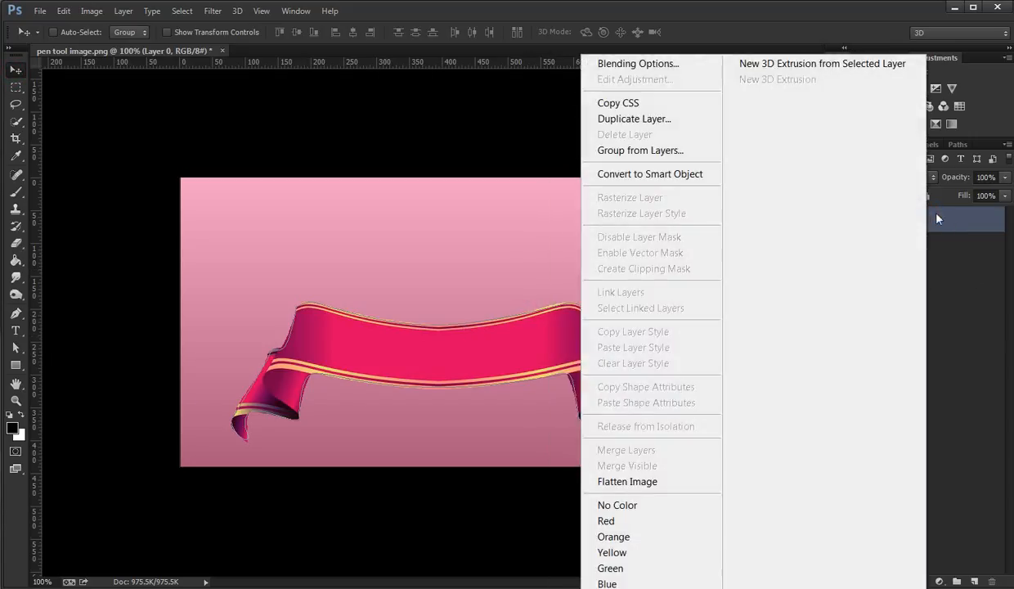
{"action": "right_click", "coordinate": [464, 327]}
{"action": "right_click", "coordinate": [442, 332]}
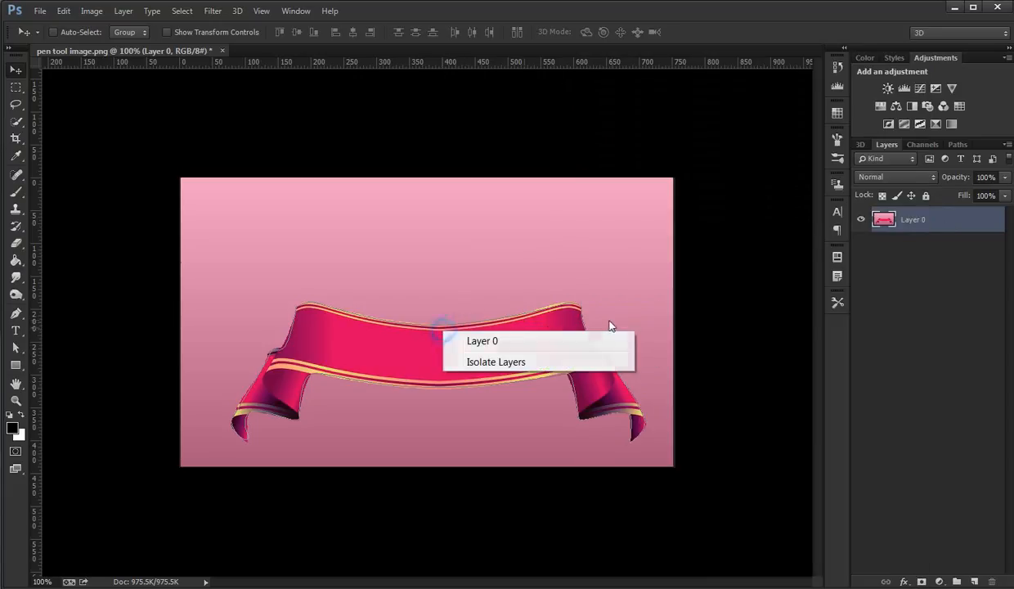
{"action": "right_click", "coordinate": [891, 220]}
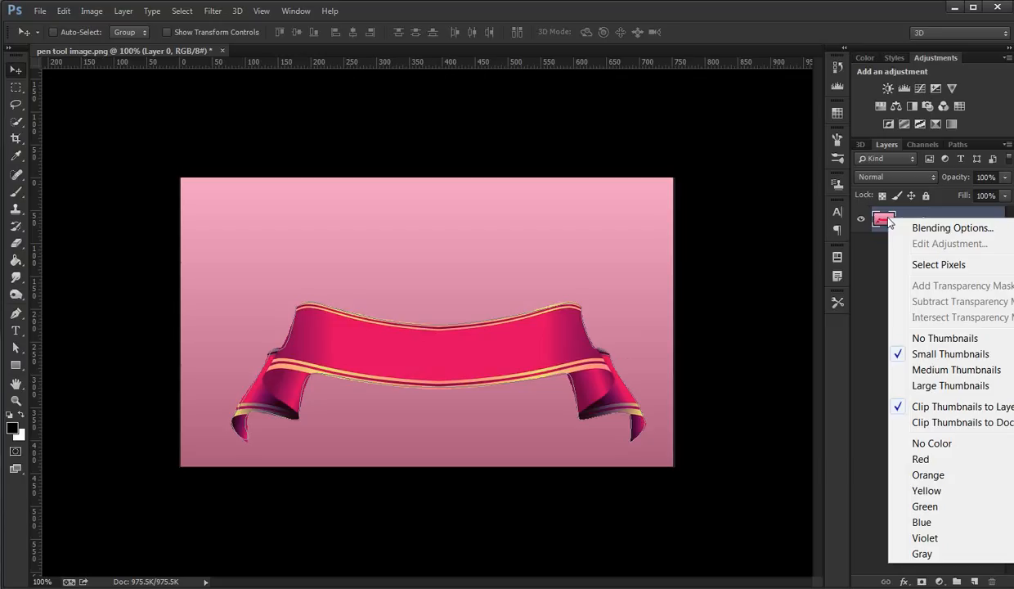
{"action": "right_click", "coordinate": [917, 216]}
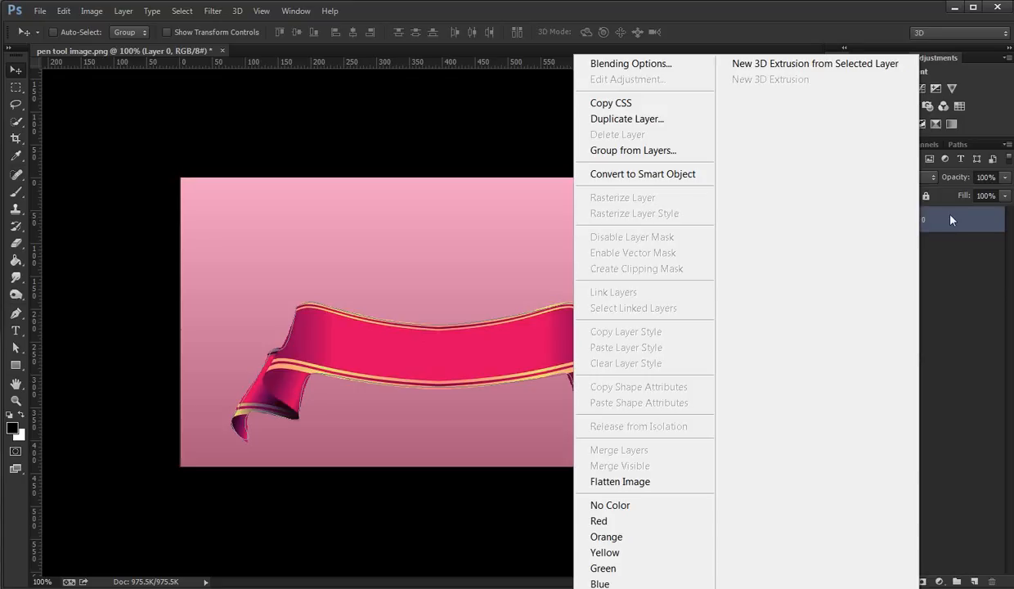
Make a new anti-aliased selection from Path 1 with a feather radius of 0 pixels
{"action": "left_click", "coordinate": [959, 147]}
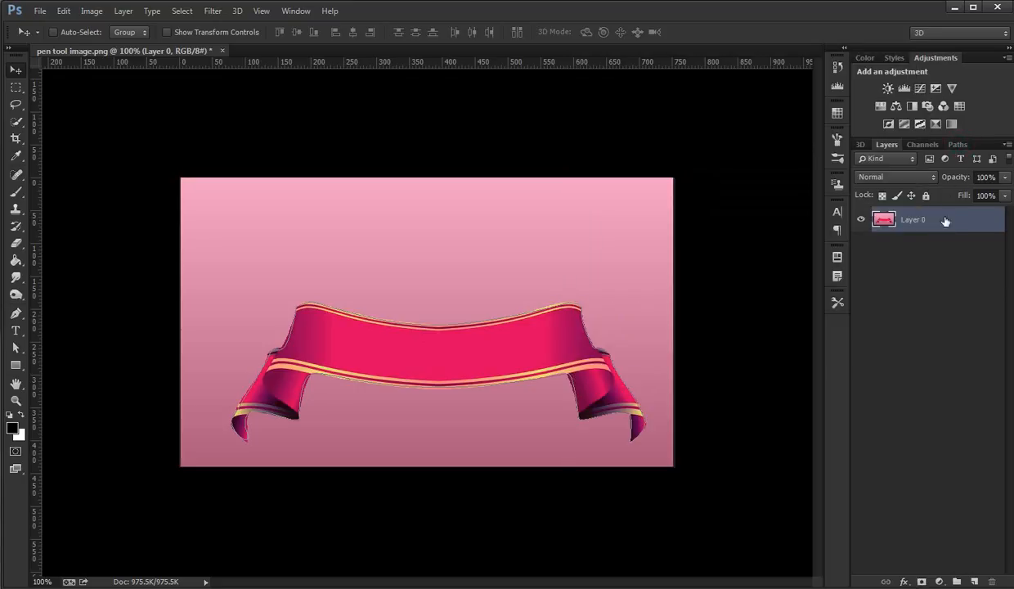
{"action": "left_click", "coordinate": [954, 147]}
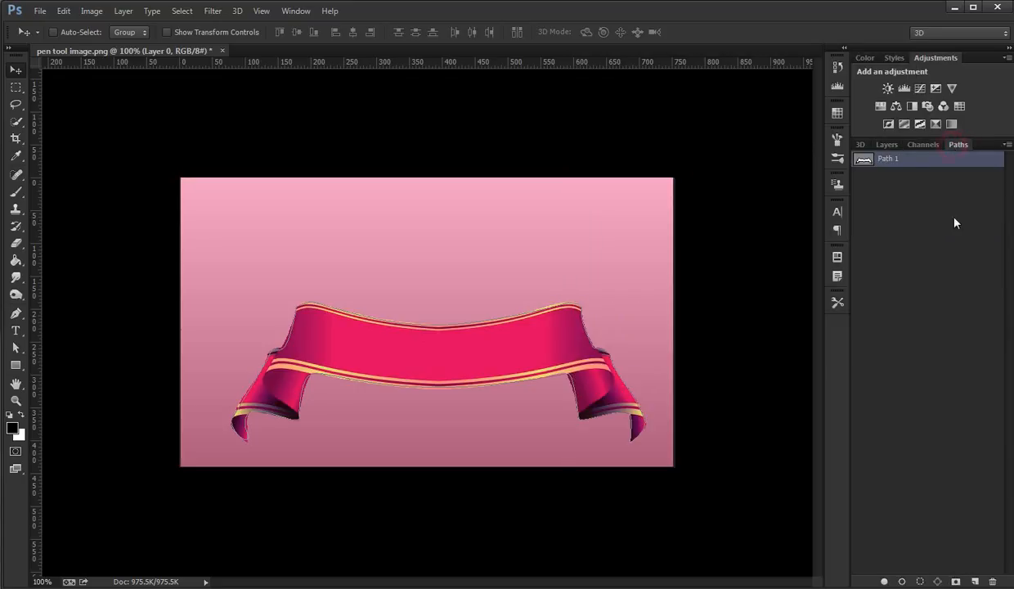
{"action": "right_click", "coordinate": [916, 161]}
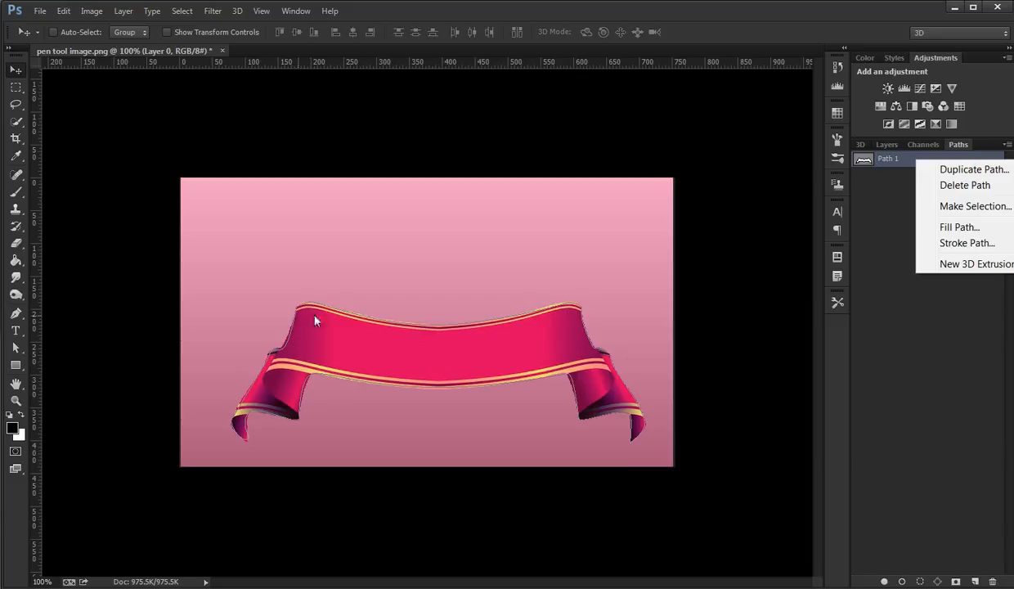
{"action": "right_click", "coordinate": [907, 159]}
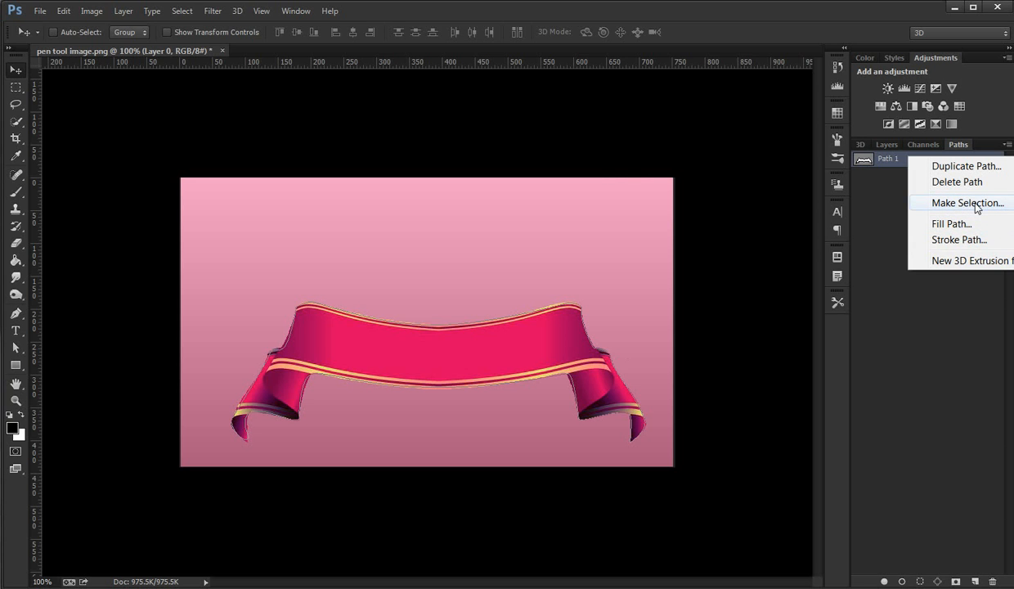
{"action": "left_click", "coordinate": [946, 202]}
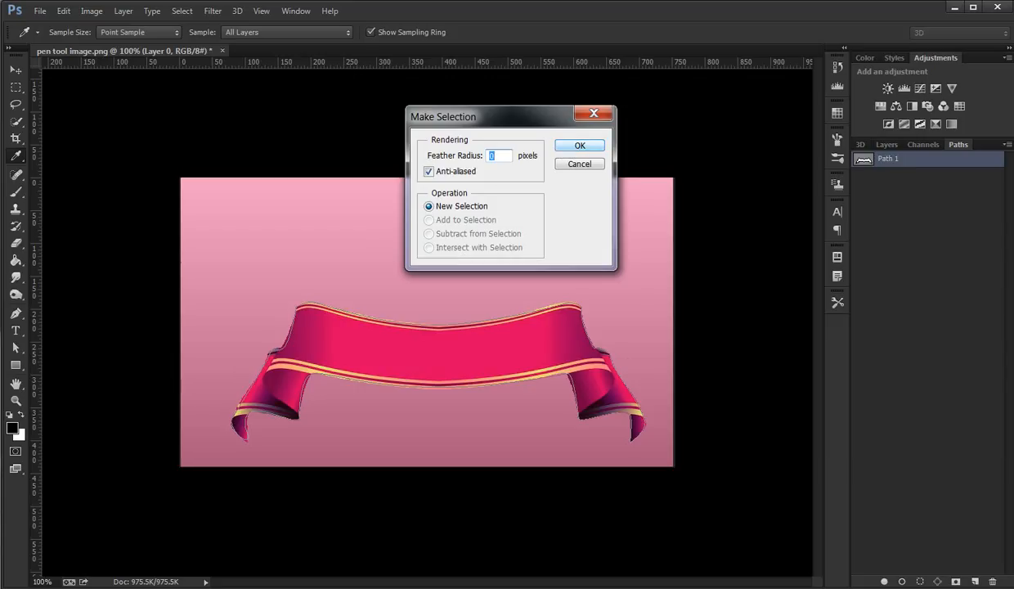
{"action": "left_click", "coordinate": [580, 146]}
{"action": "key", "text": "v"}
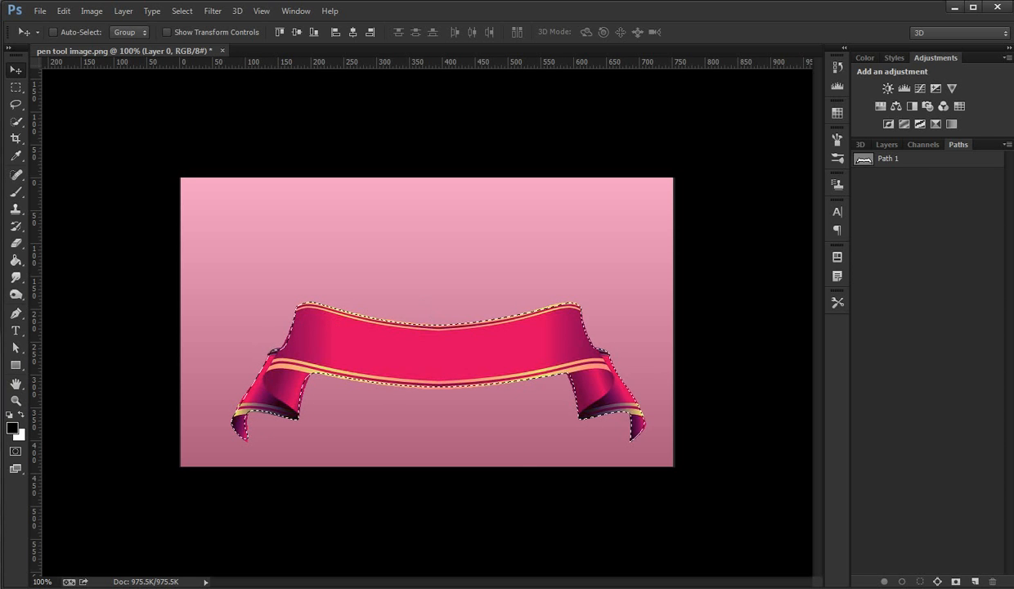
Add a layer mask to Layer 0 from the ribbon selection and apply the mask permanently to the layer
{"action": "left_click", "coordinate": [888, 145]}
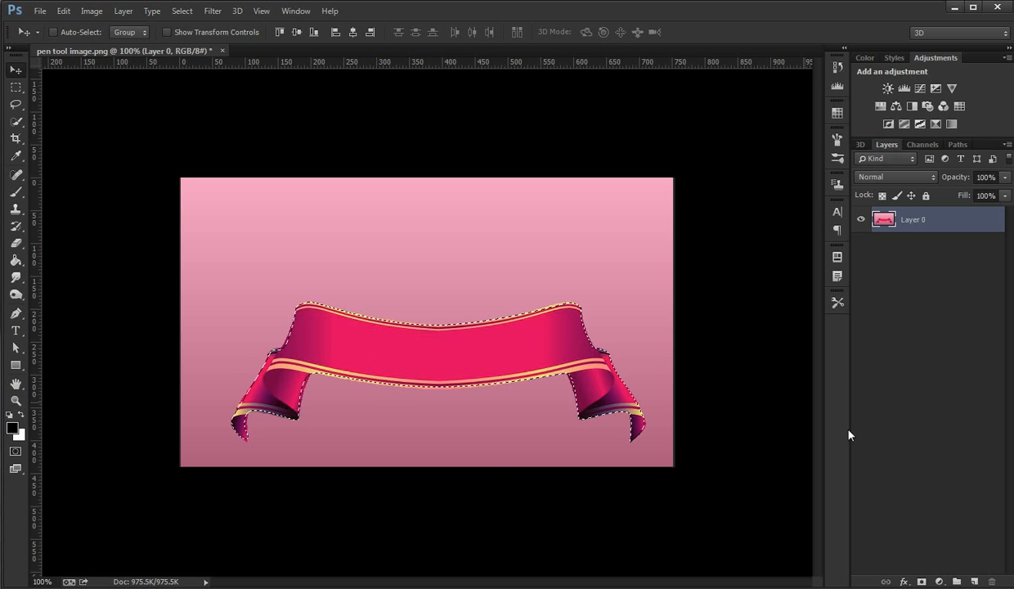
{"action": "left_click", "coordinate": [921, 581]}
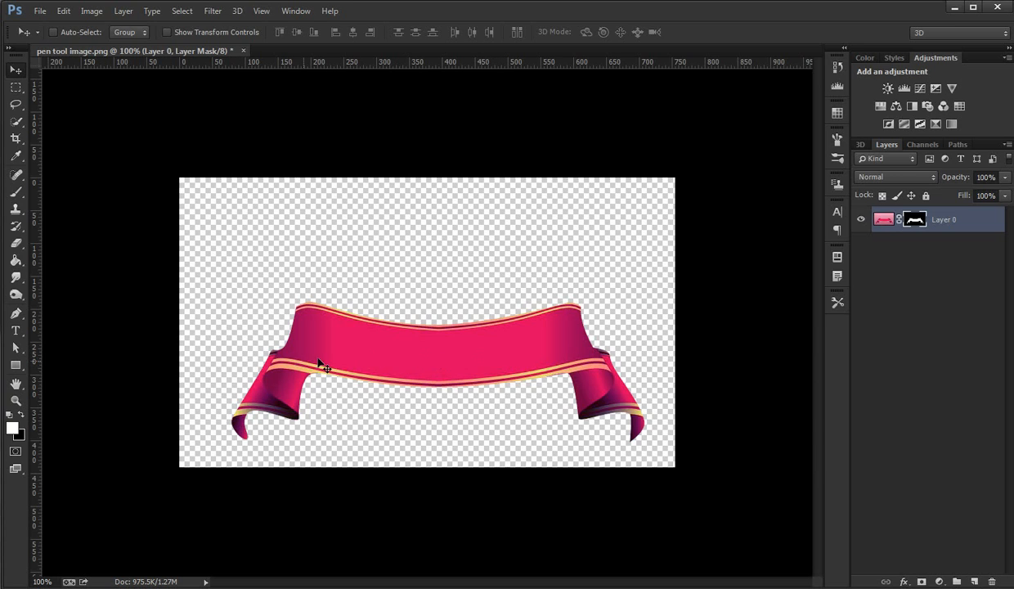
{"action": "right_click", "coordinate": [914, 222]}
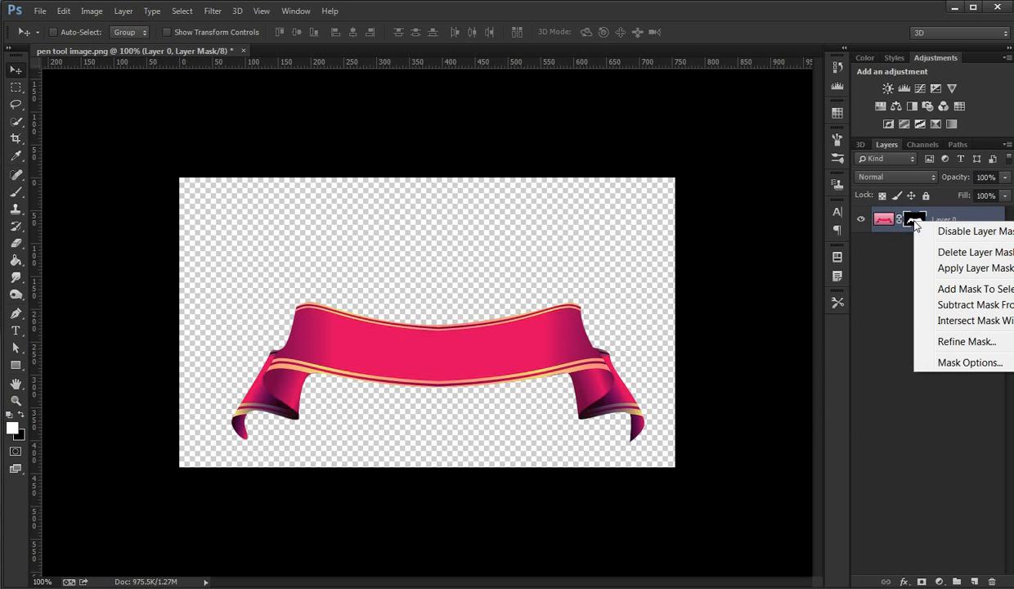
{"action": "left_click", "coordinate": [992, 268]}
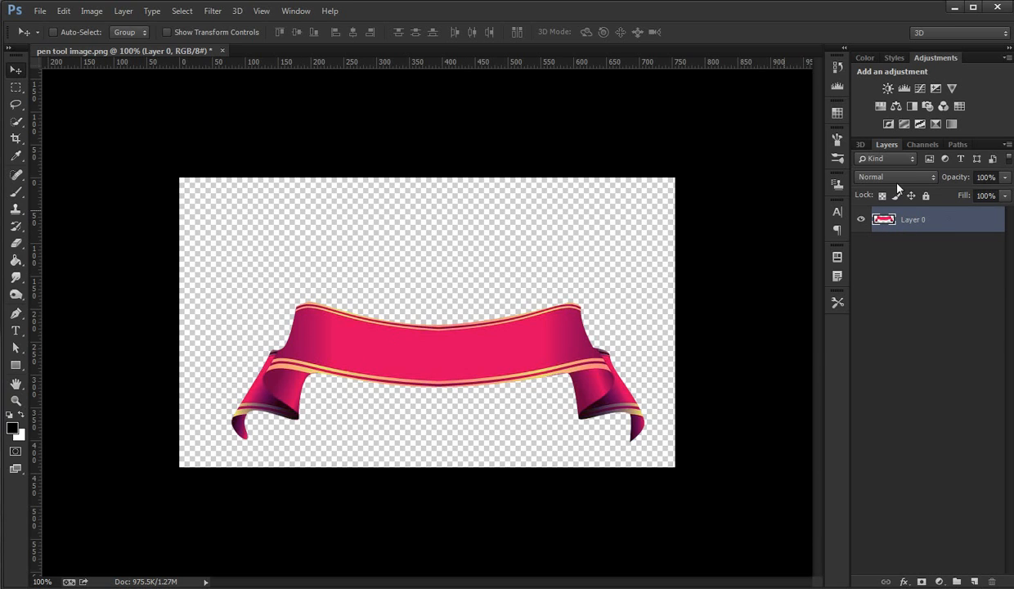
{"action": "right_click", "coordinate": [953, 217]}
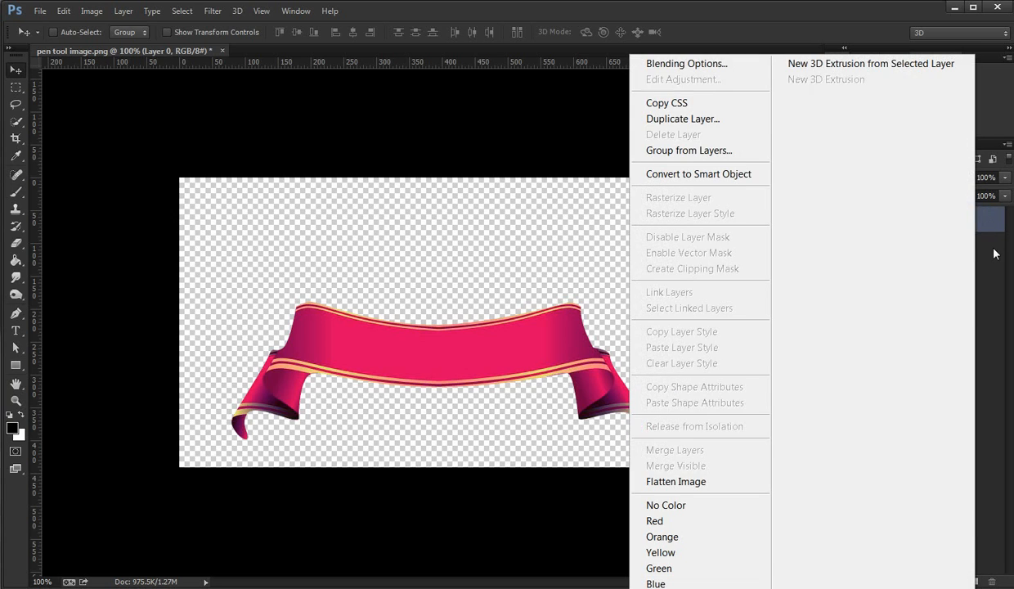
{"action": "left_click", "coordinate": [965, 244]}
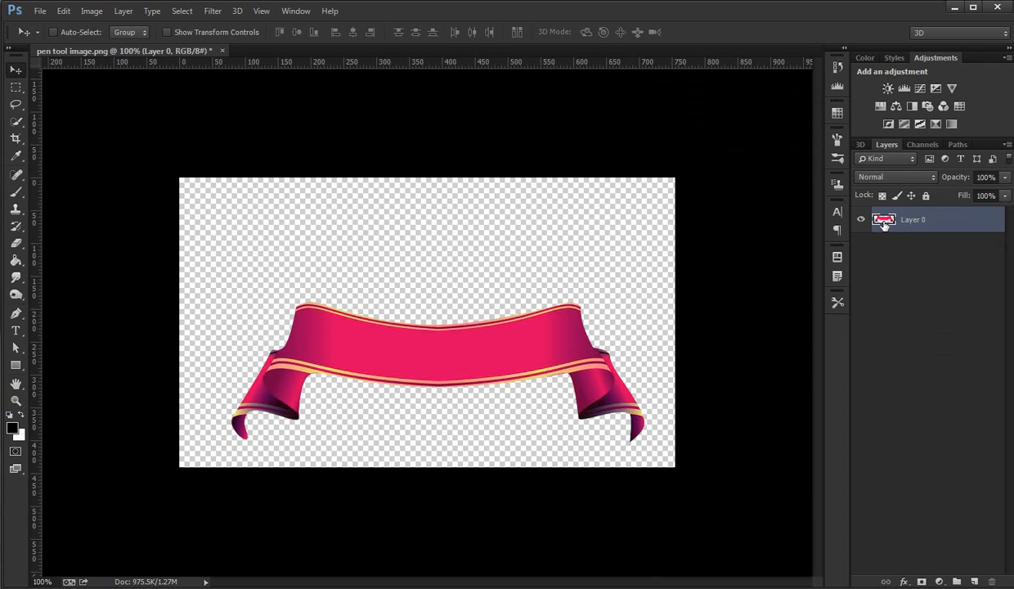